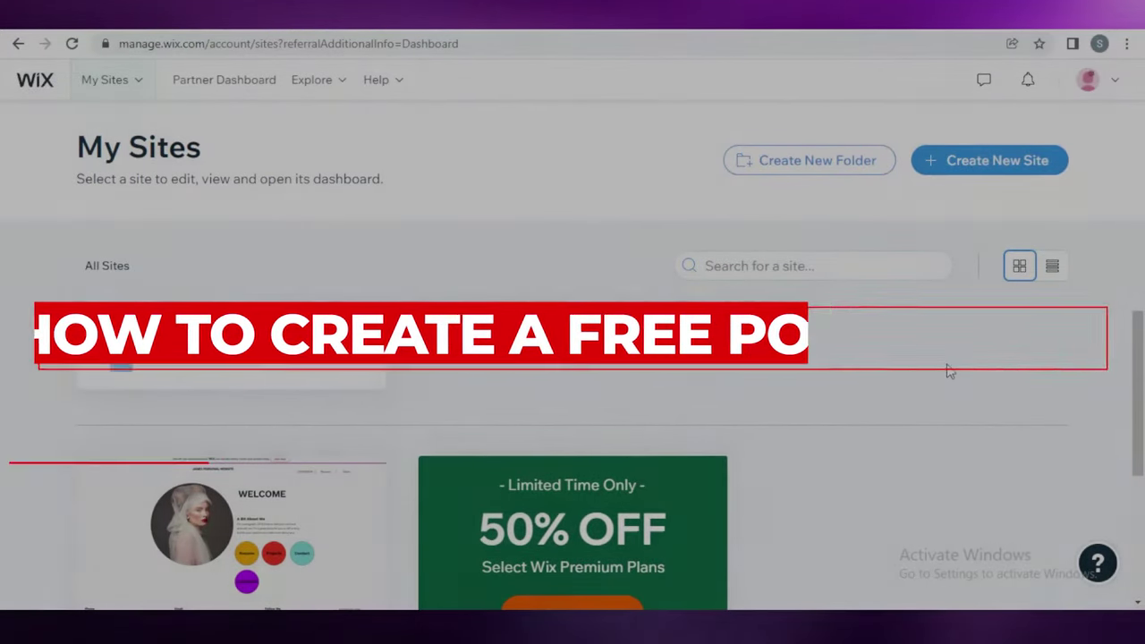
Step: Start a new Portfolio site on the classic Wix platform and continue to the features step
scroll(952, 370, down, 2)
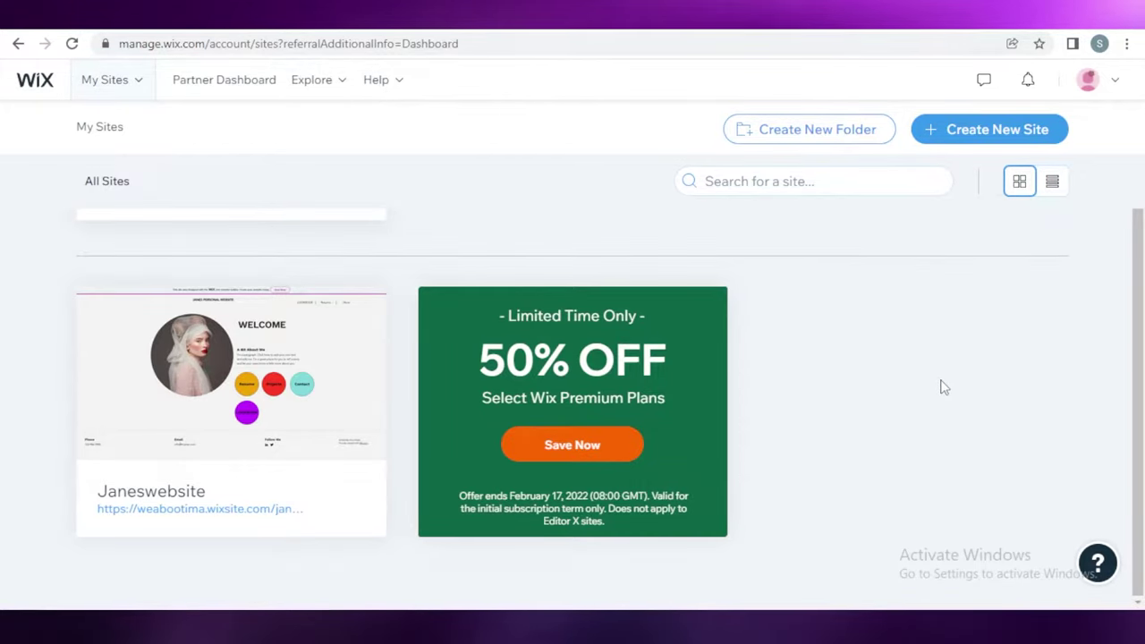
scroll(946, 399, up, 1)
scroll(947, 399, up, 2)
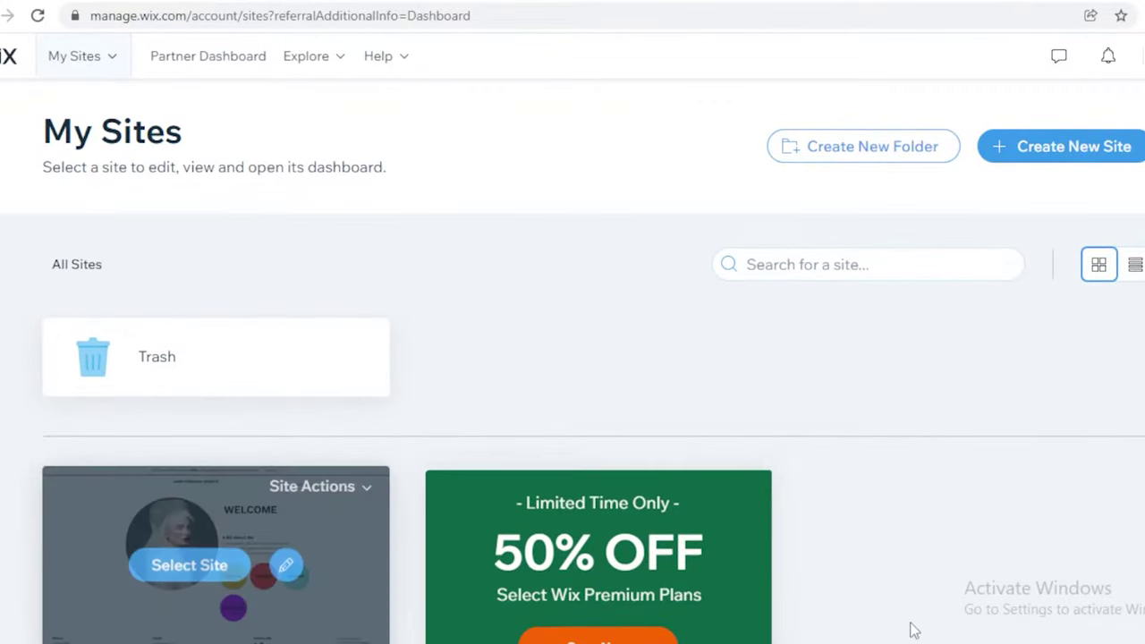
scroll(741, 357, down, 2)
scroll(777, 464, up, 2)
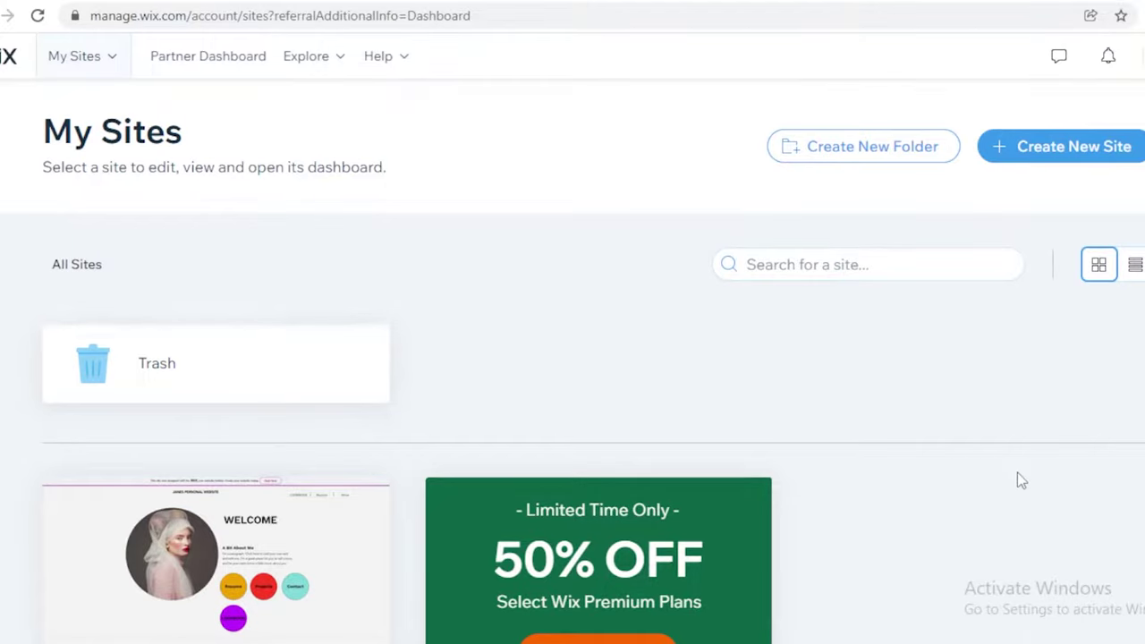
click(1082, 161)
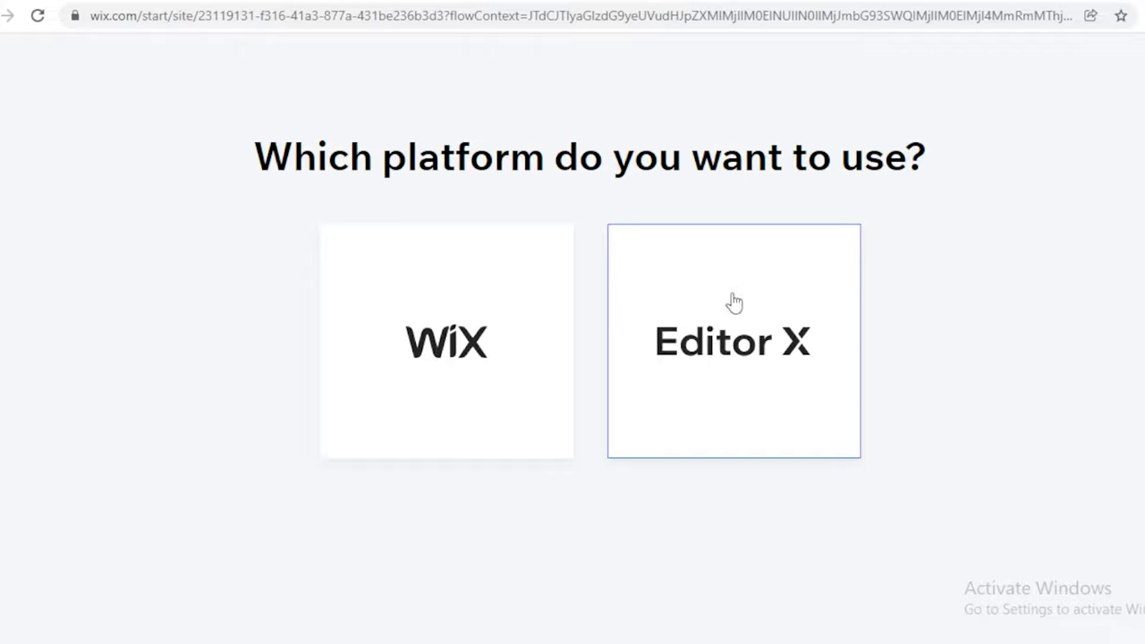
click(466, 337)
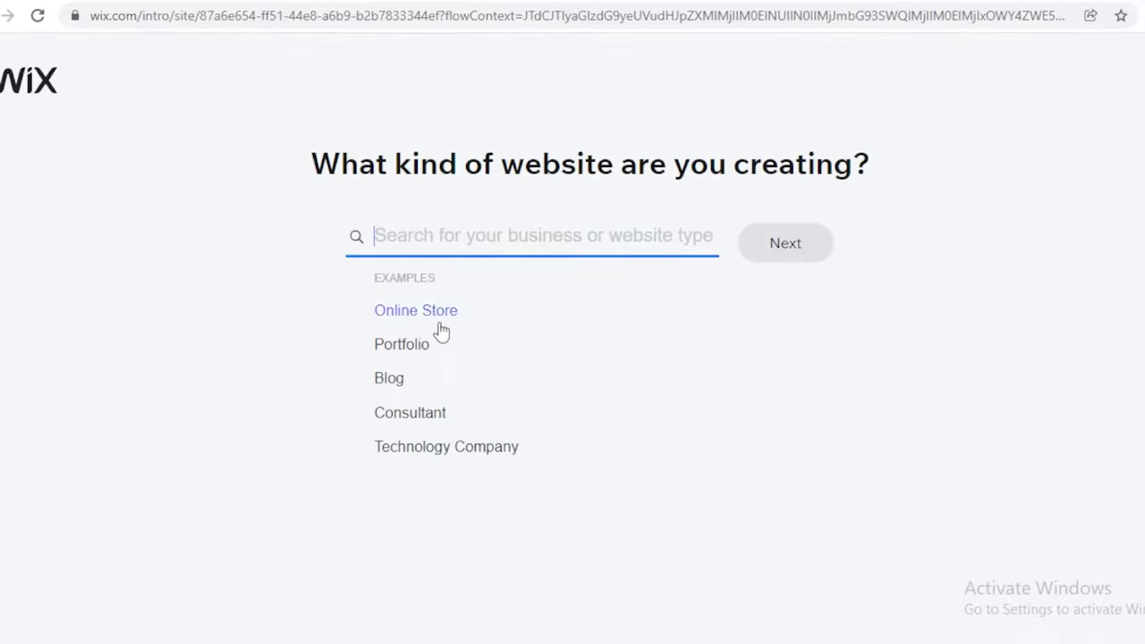
click(394, 347)
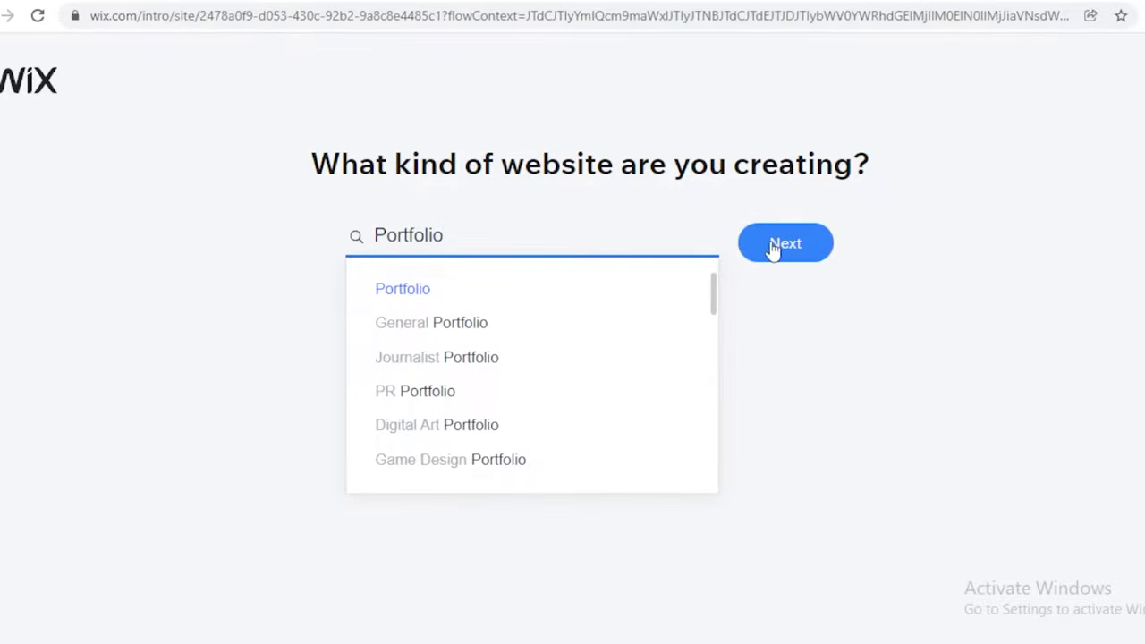
click(773, 248)
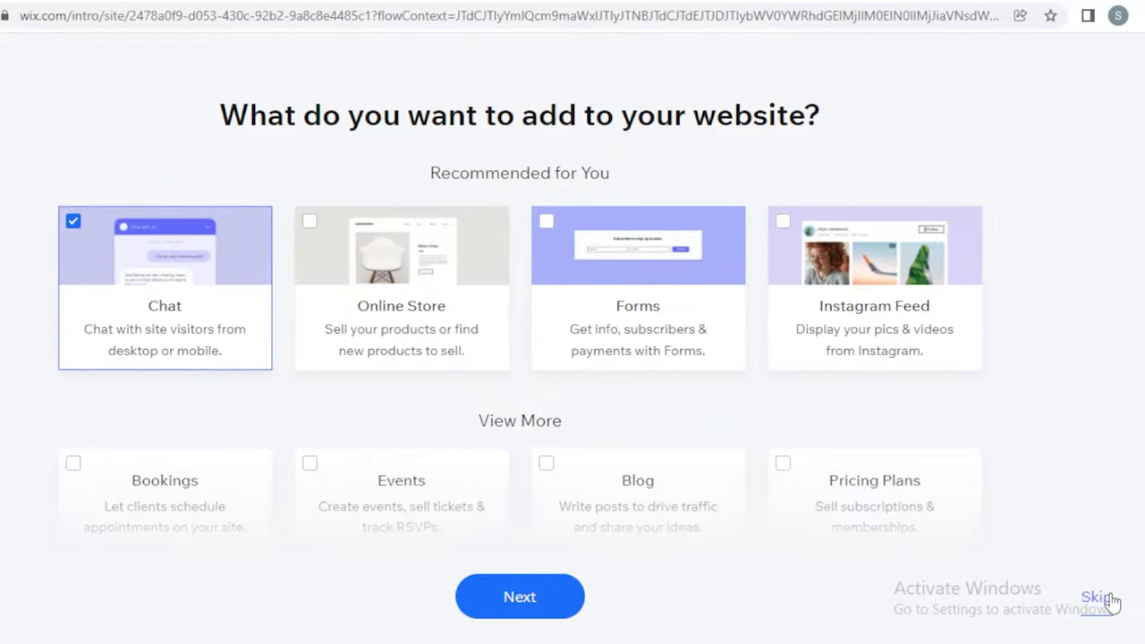
Step: Skip adding features and choose to build the site from an Editor template
click(1099, 597)
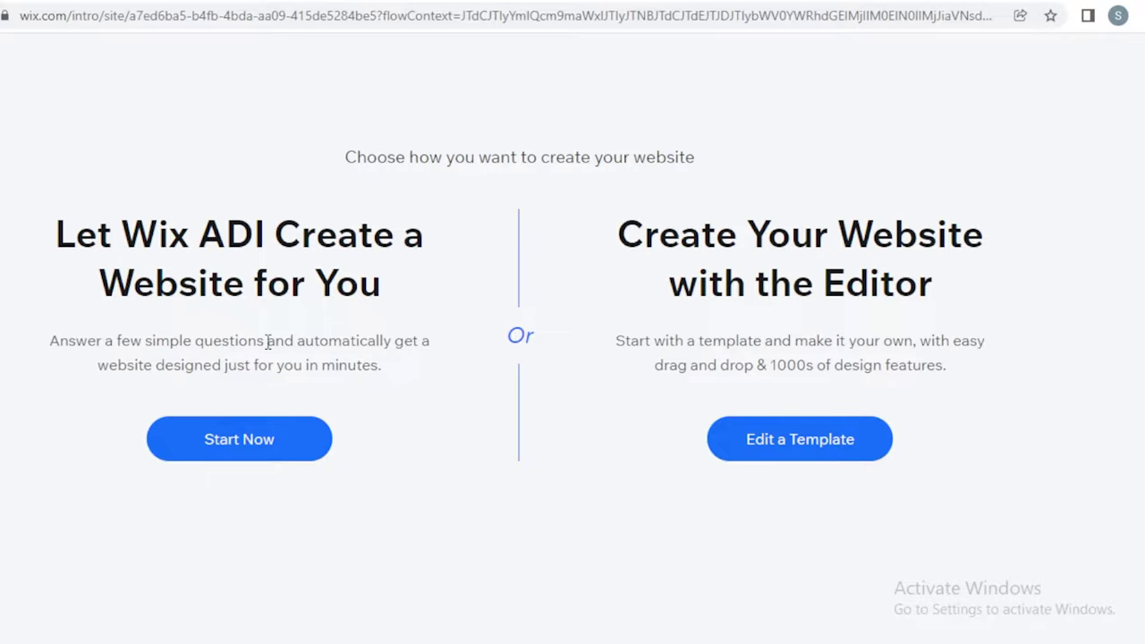
click(814, 438)
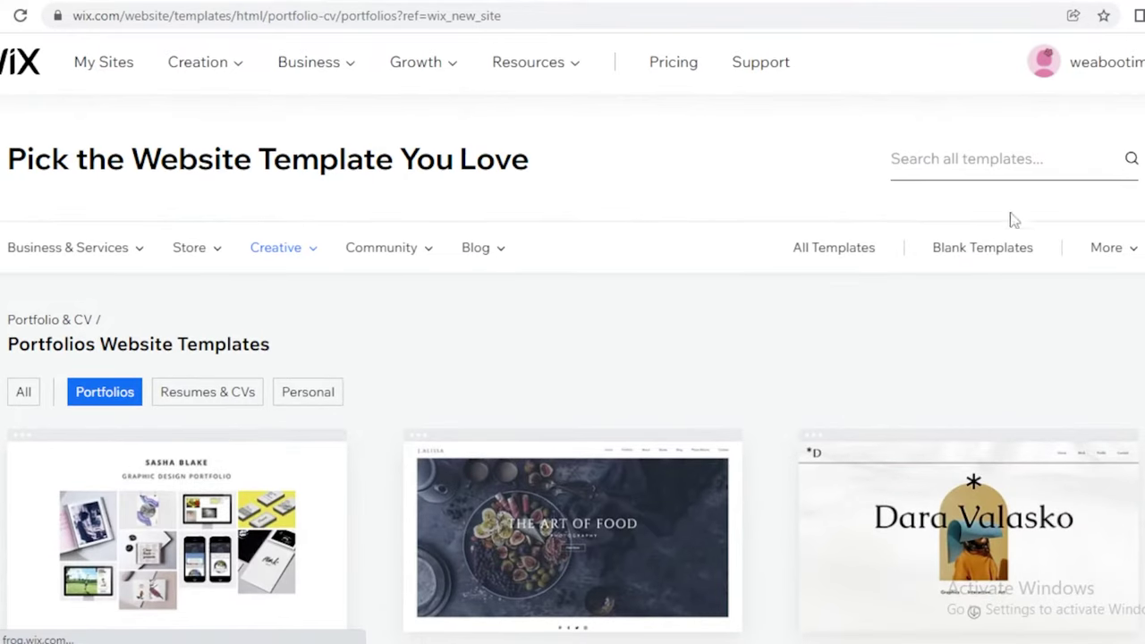
Step: Scroll through the first page of Portfolios website templates
scroll(882, 187, down, 10)
scroll(805, 286, up, 5)
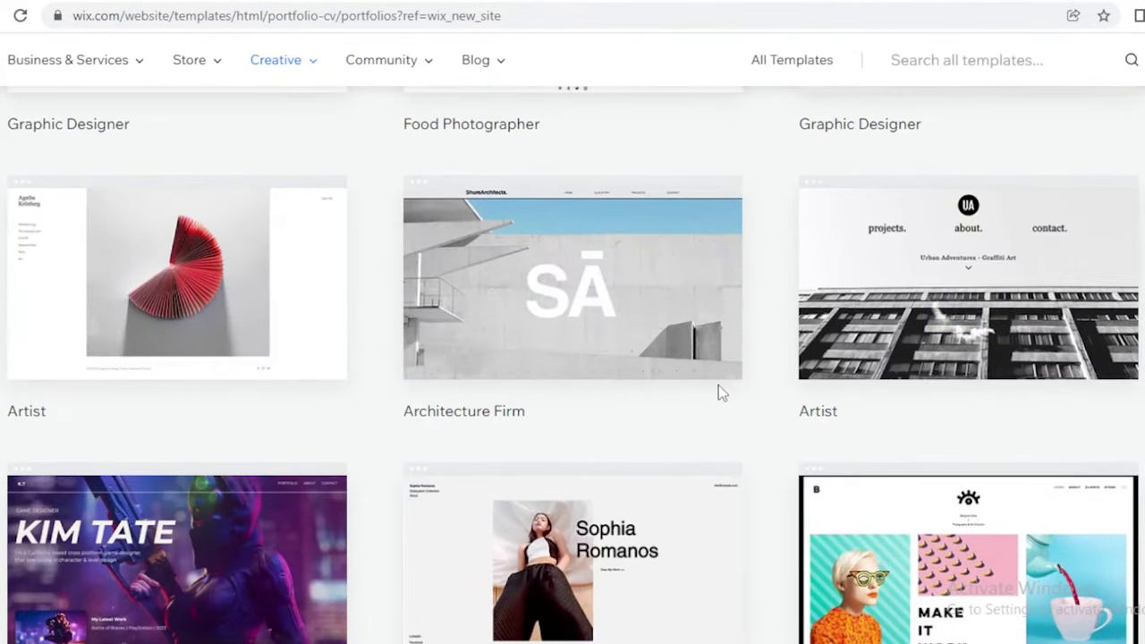
scroll(662, 448, down, 5)
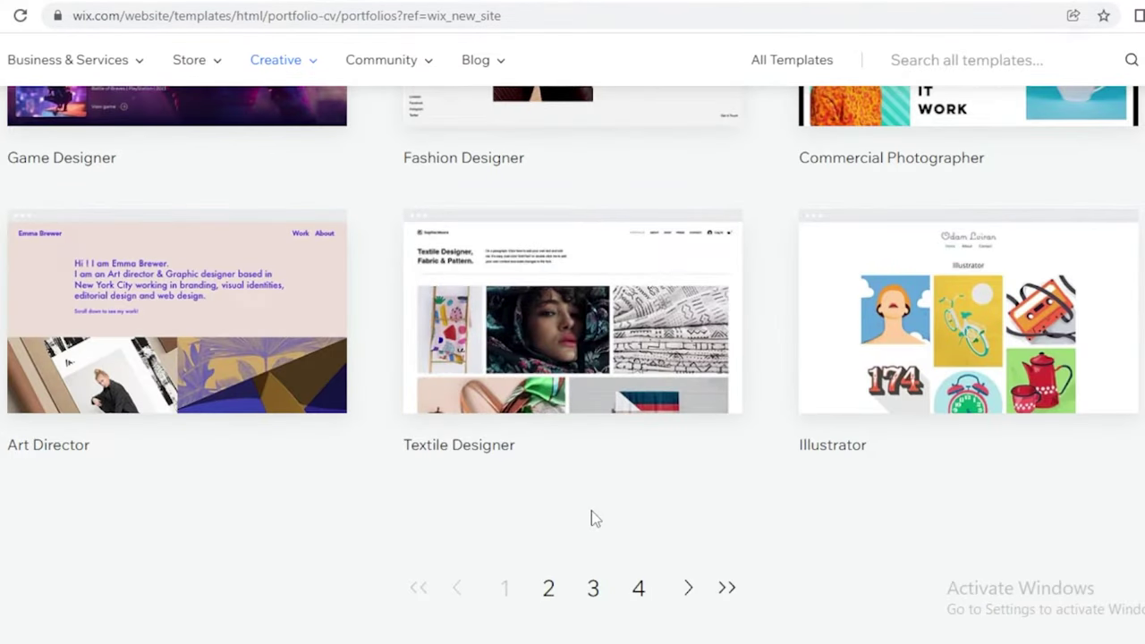
scroll(591, 514, up, 10)
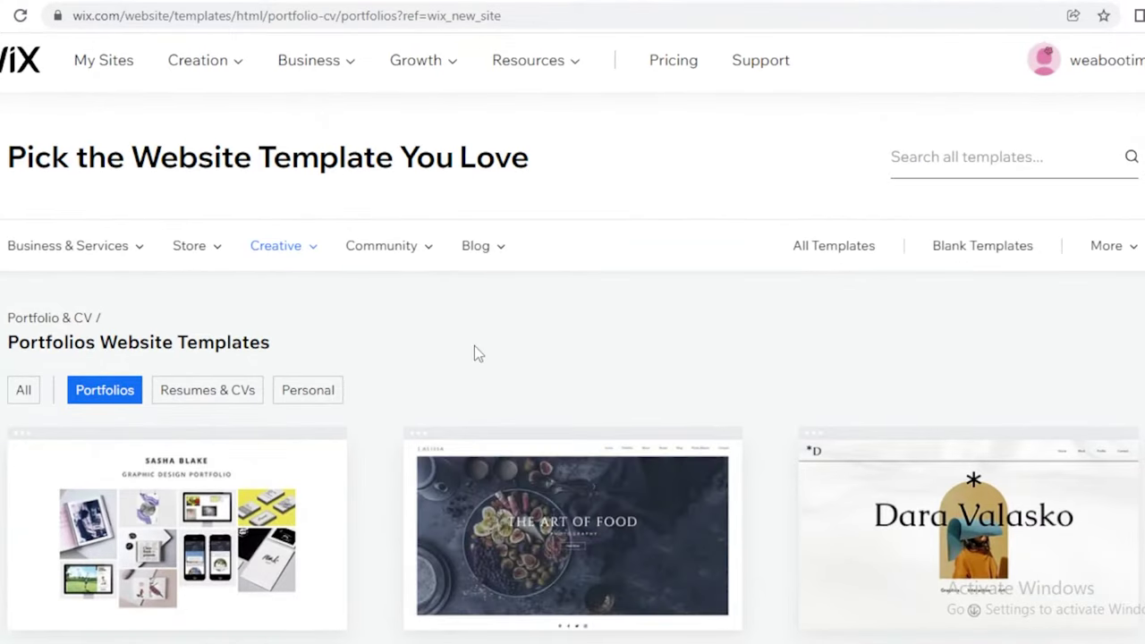
scroll(474, 348, down, 5)
scroll(474, 348, down, 10)
scroll(475, 352, up, 3)
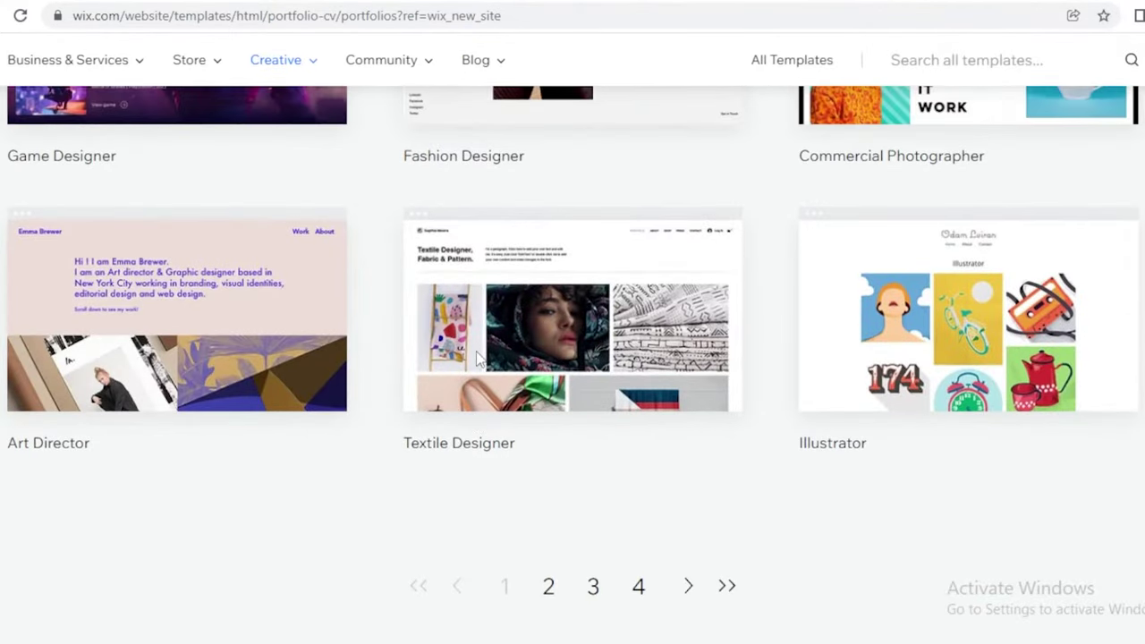
scroll(984, 299, up, 5)
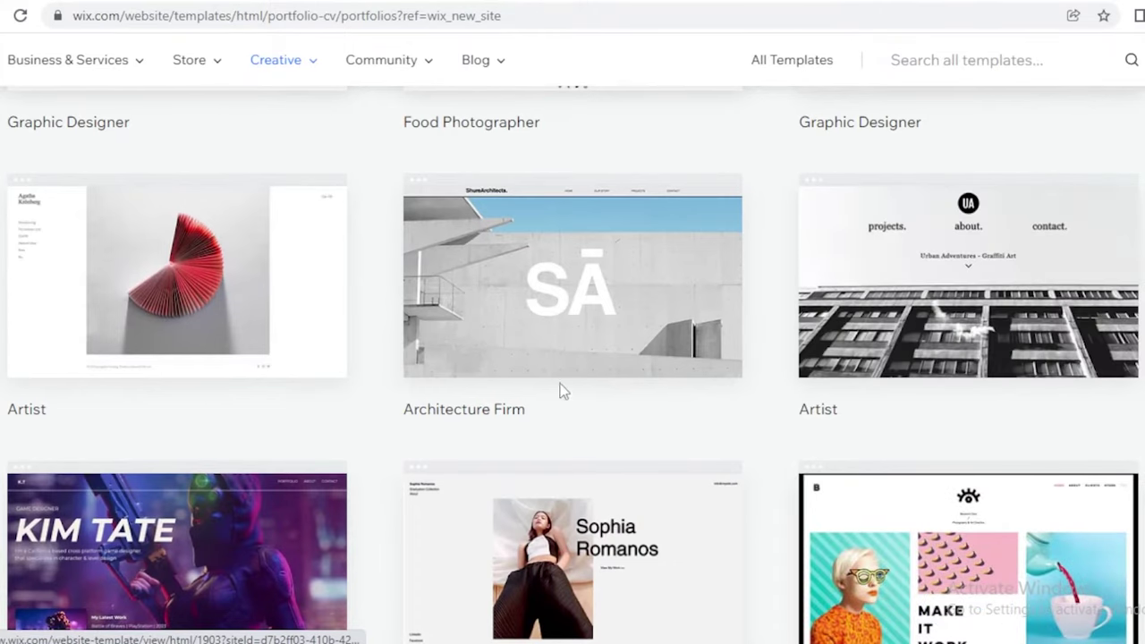
scroll(286, 363, up, 5)
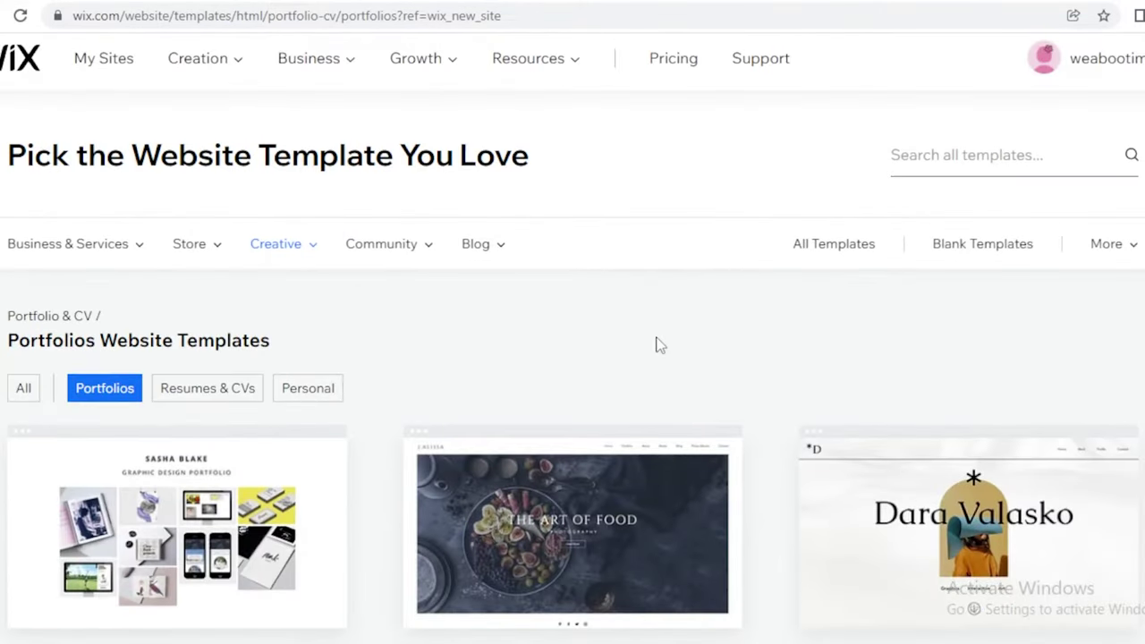
scroll(661, 342, down, 6)
scroll(1111, 385, down, 2)
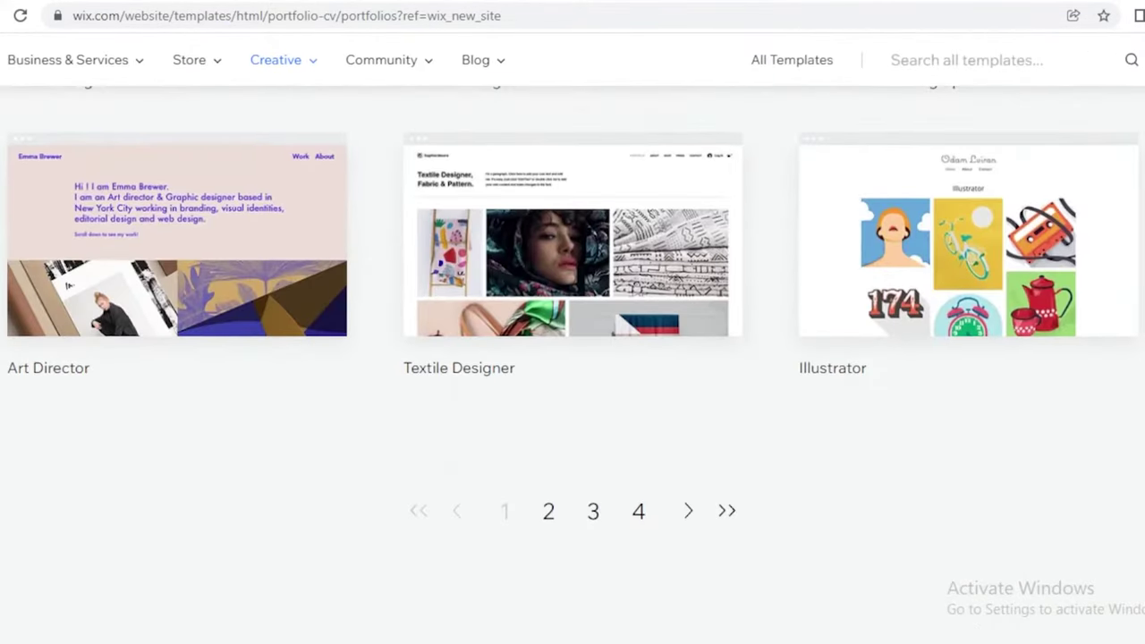
Step: Go to page 2 of the templates, with Artist, Videographer and Illustrator designs
click(551, 513)
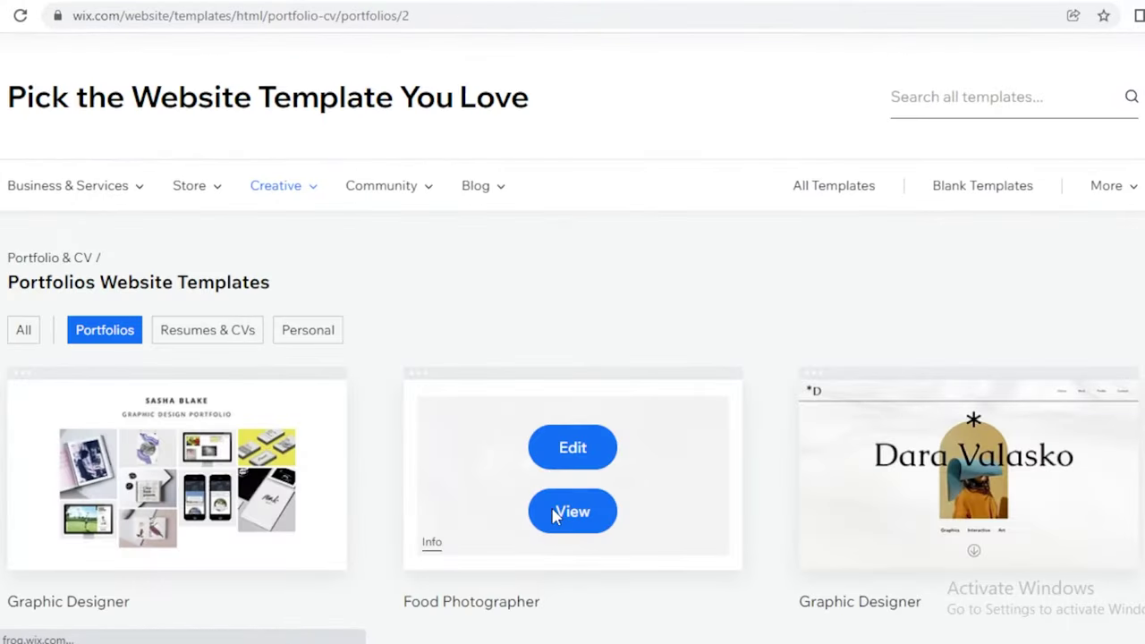
scroll(1038, 269, down, 15)
scroll(1022, 297, up, 15)
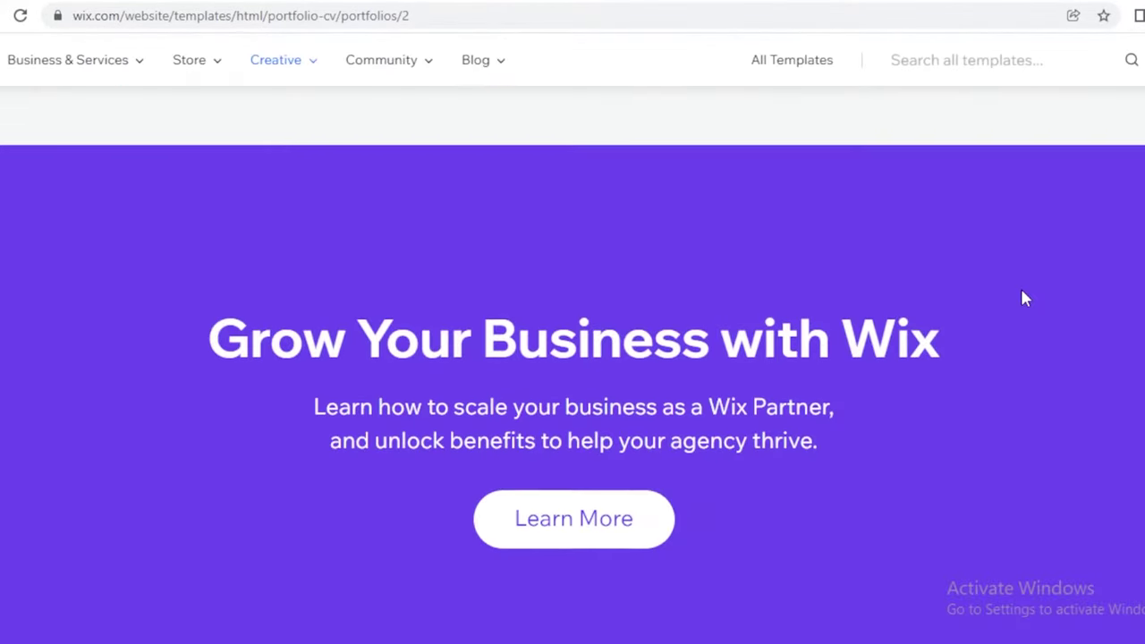
scroll(572, 369, up, 1)
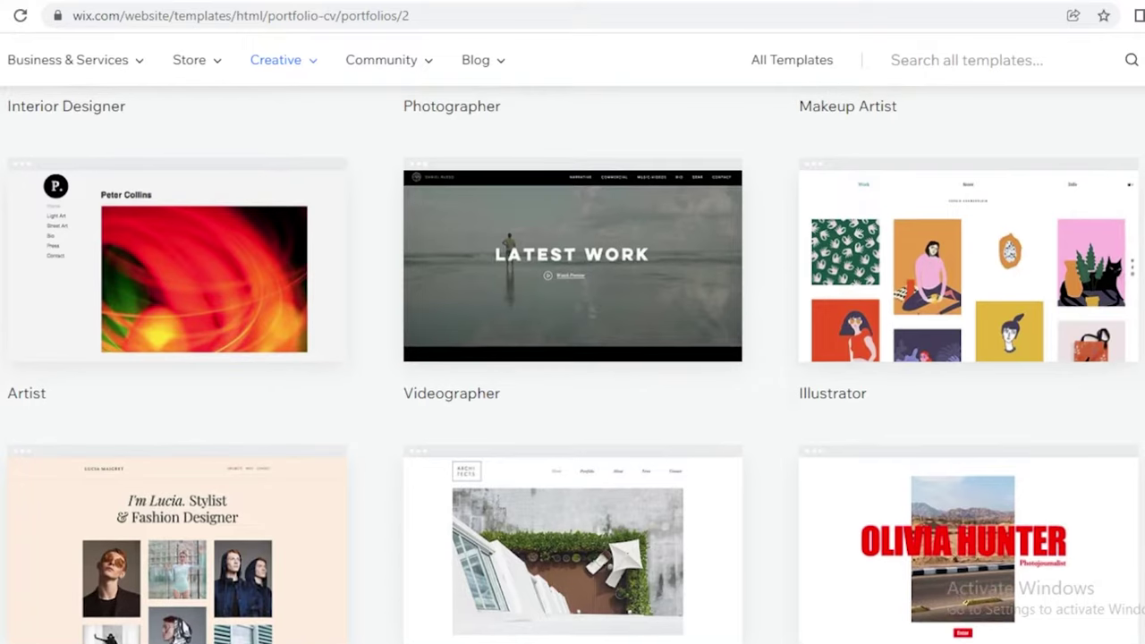
scroll(573, 369, down, 5)
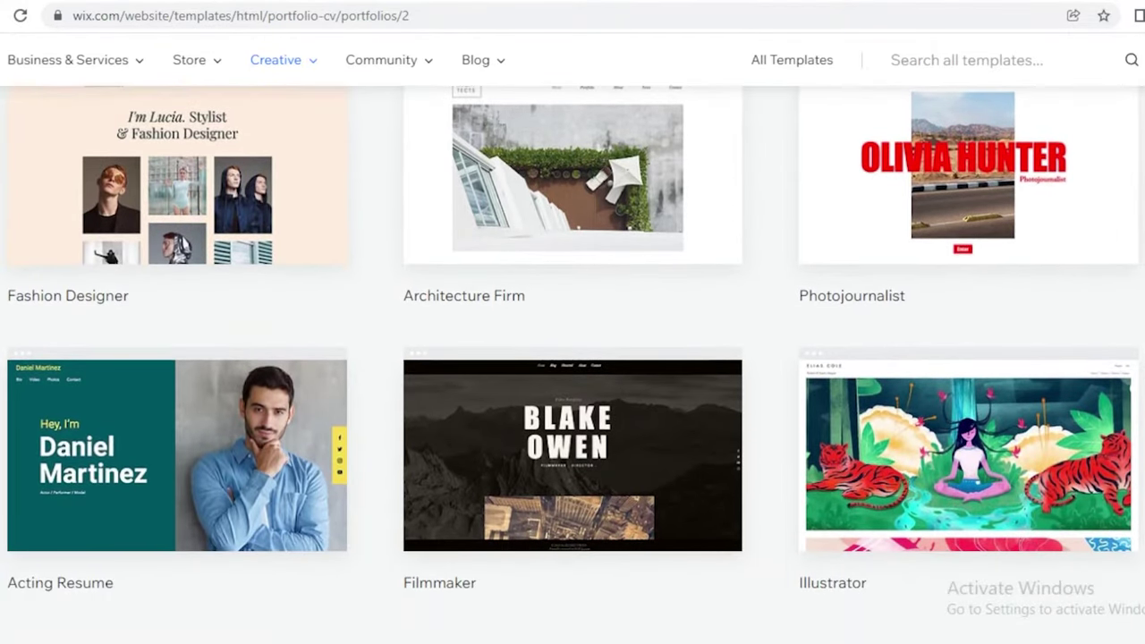
scroll(572, 365, up, 7)
scroll(572, 364, down, 3)
Step: Edit the Illustrator template and look over its Work page gallery
mouse_move(1086, 256)
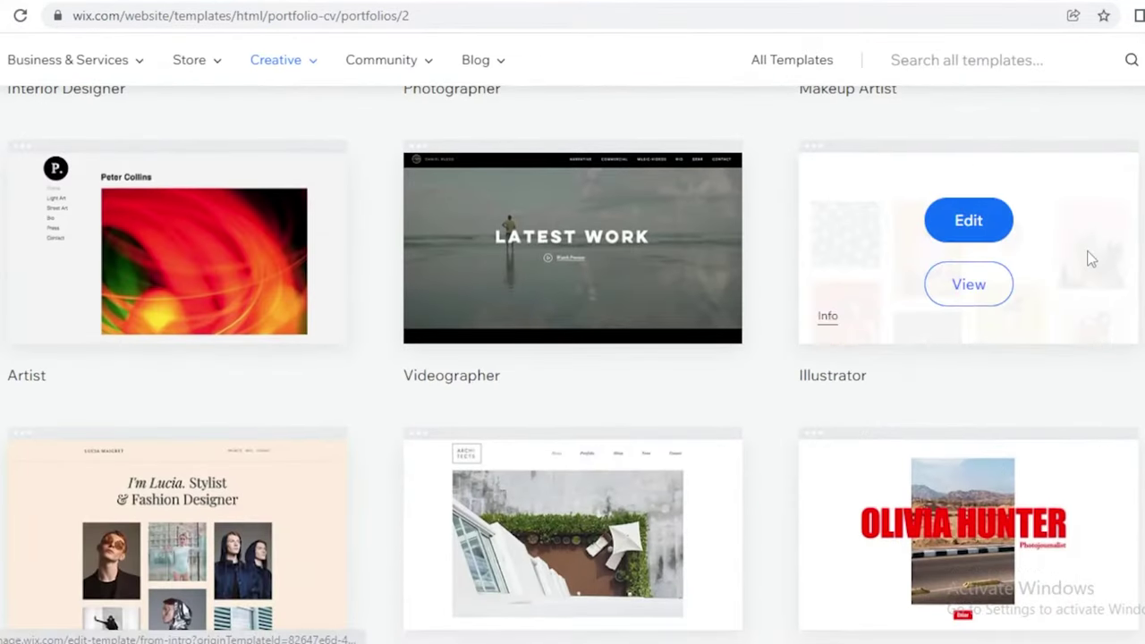
click(972, 217)
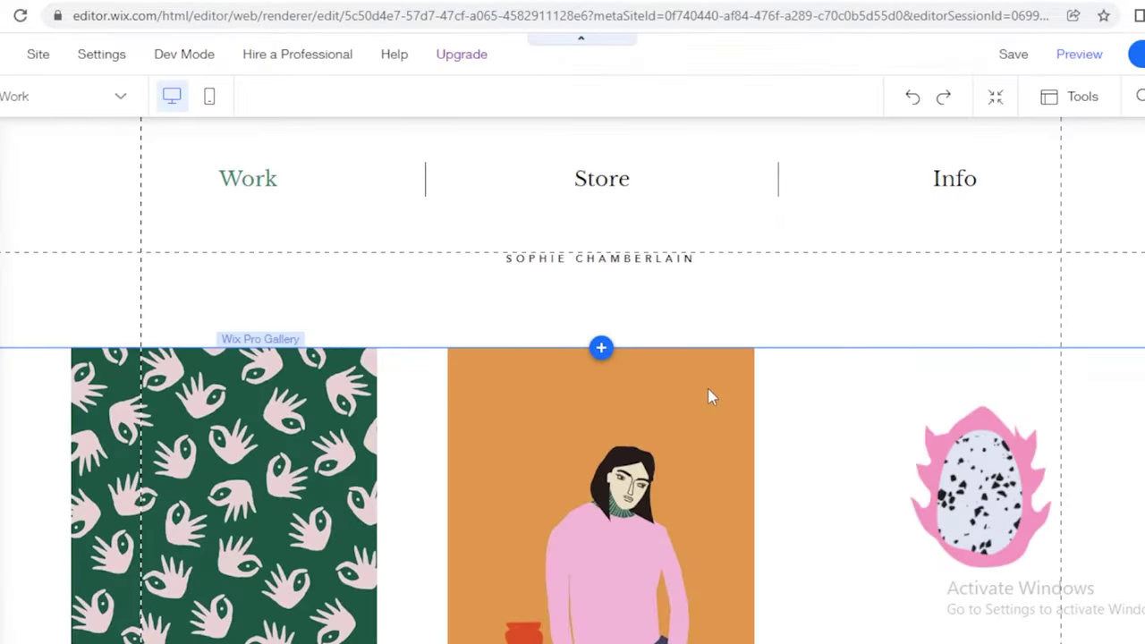
scroll(707, 393, down, 10)
scroll(704, 416, down, 5)
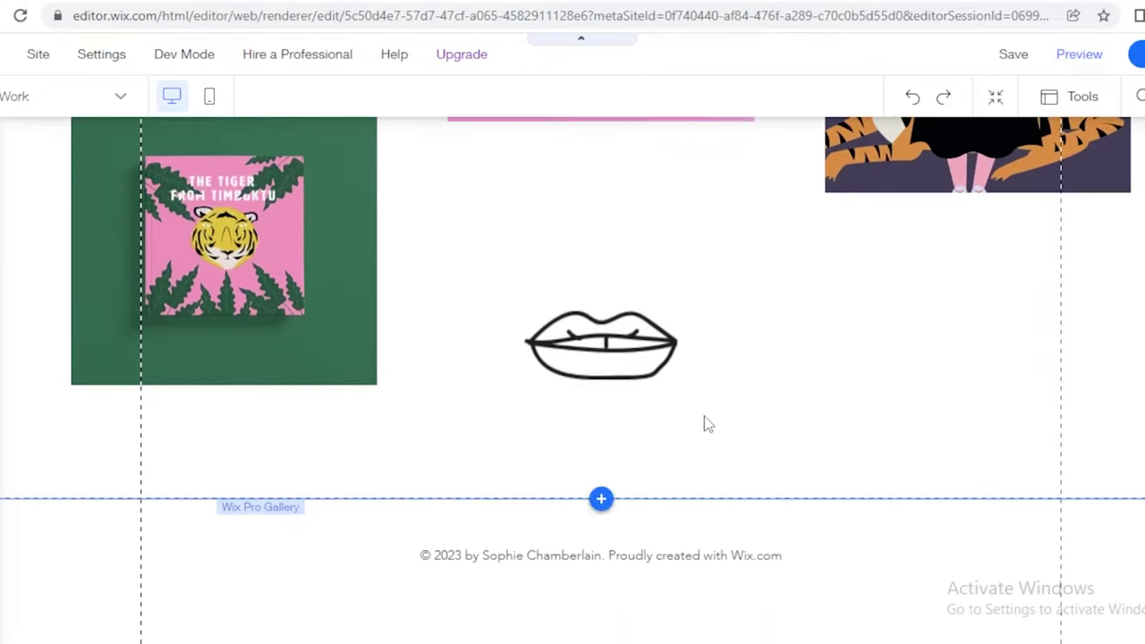
scroll(777, 610, up, 15)
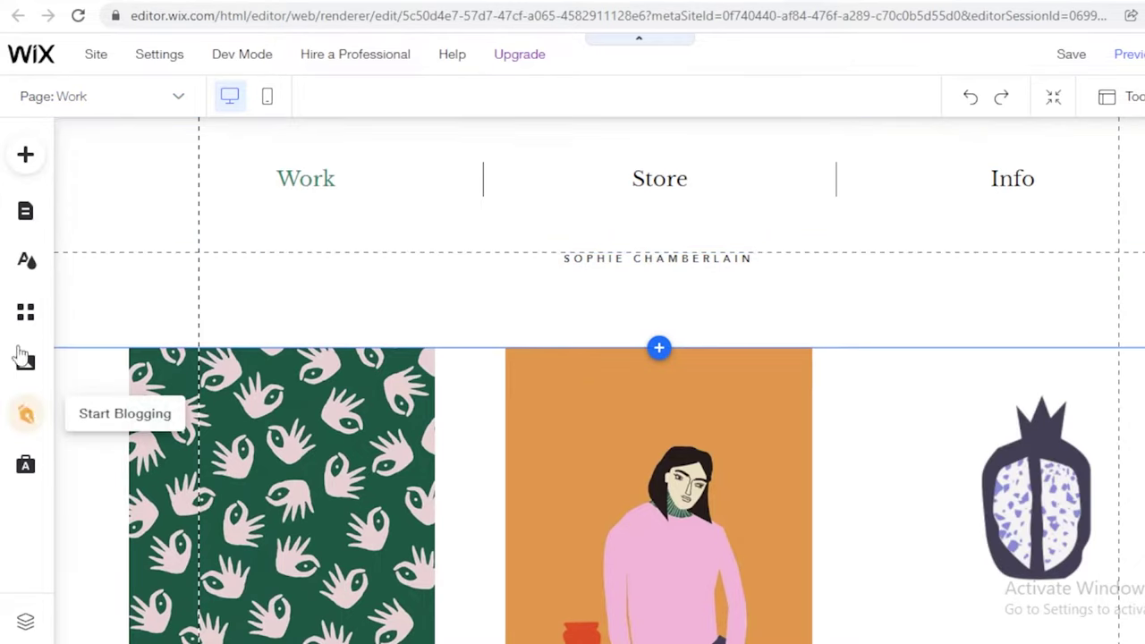
Step: Open Manage Pages to list Work, Patterns, Coffee Break and the other pages
click(98, 97)
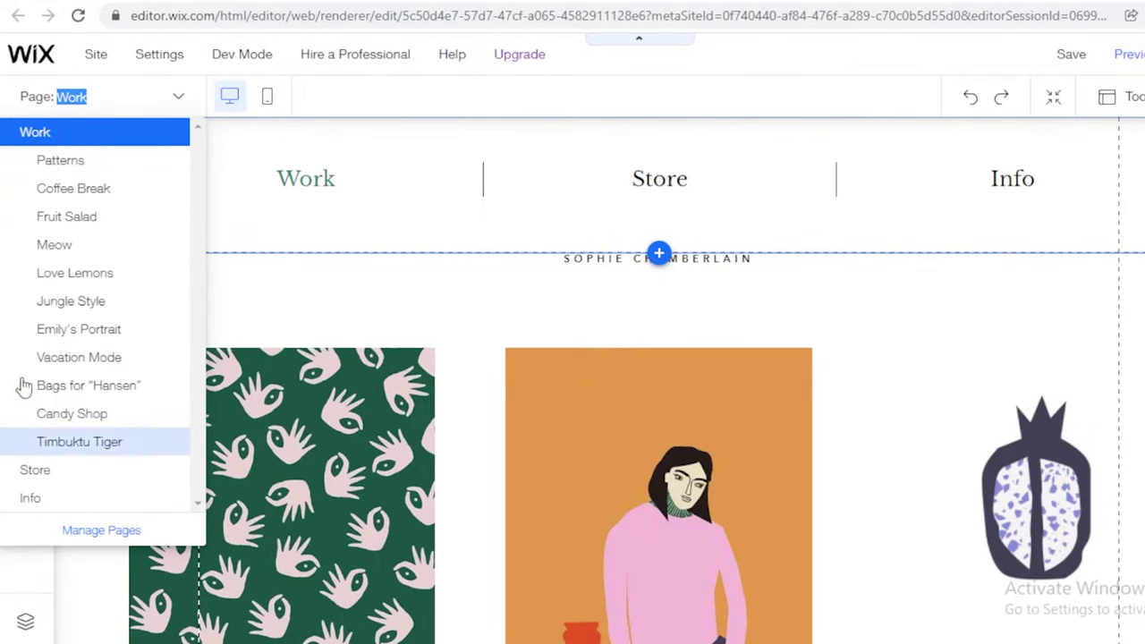
click(117, 104)
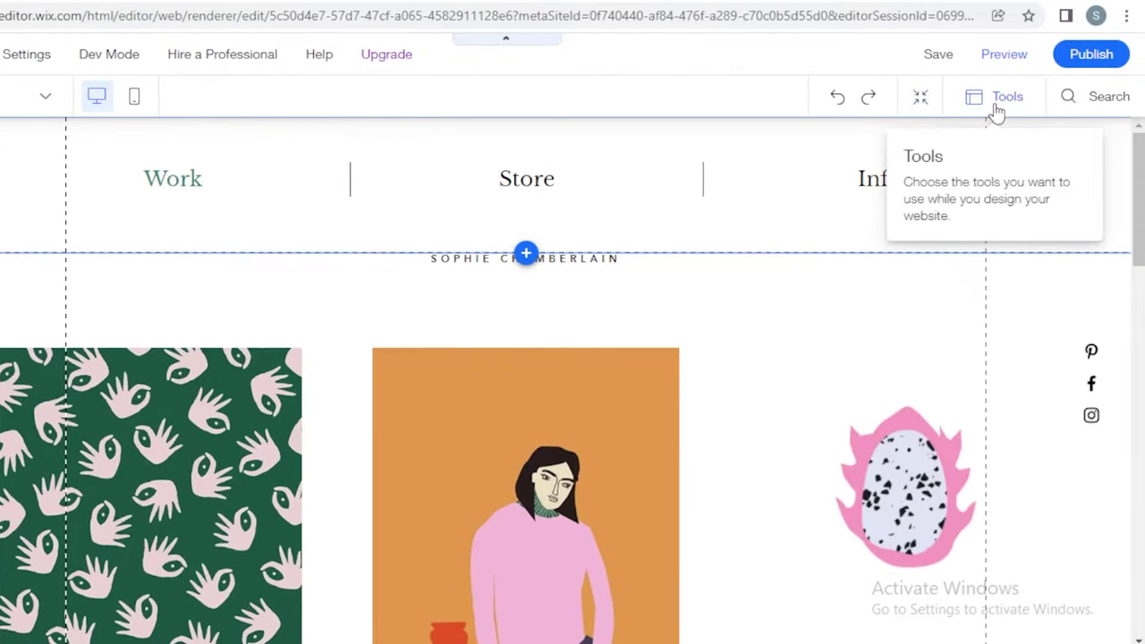
click(1130, 105)
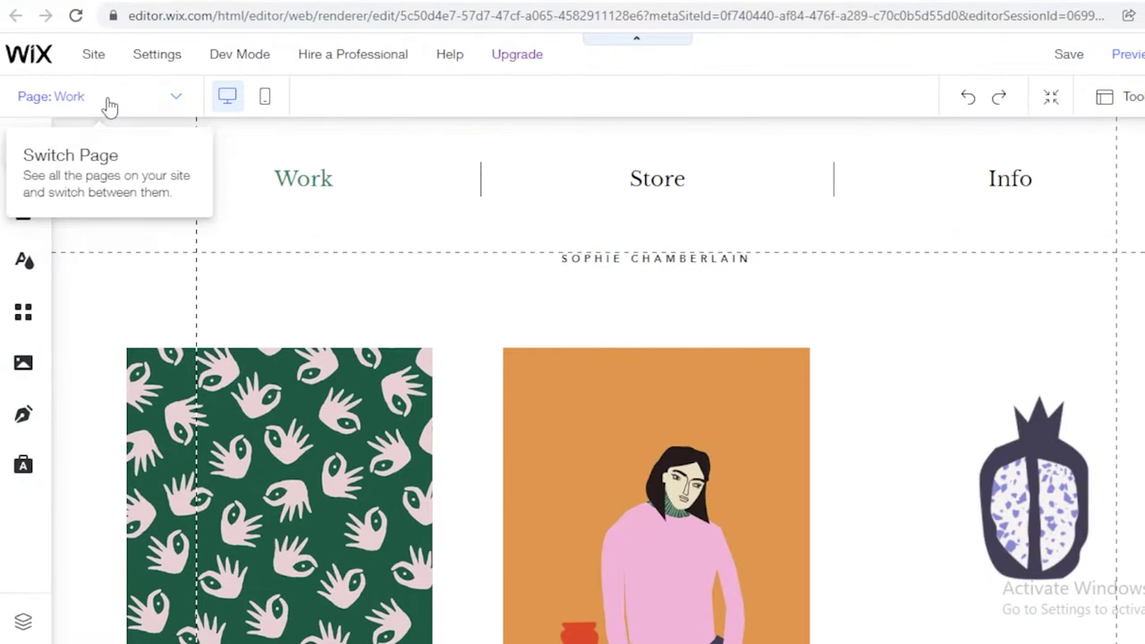
click(0, 105)
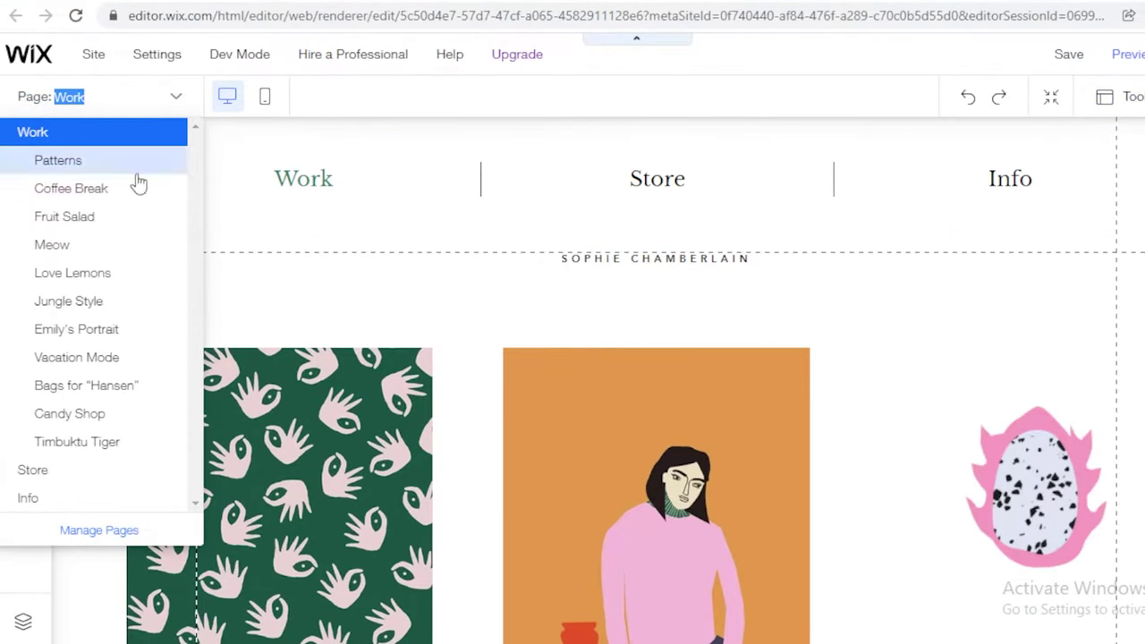
click(100, 530)
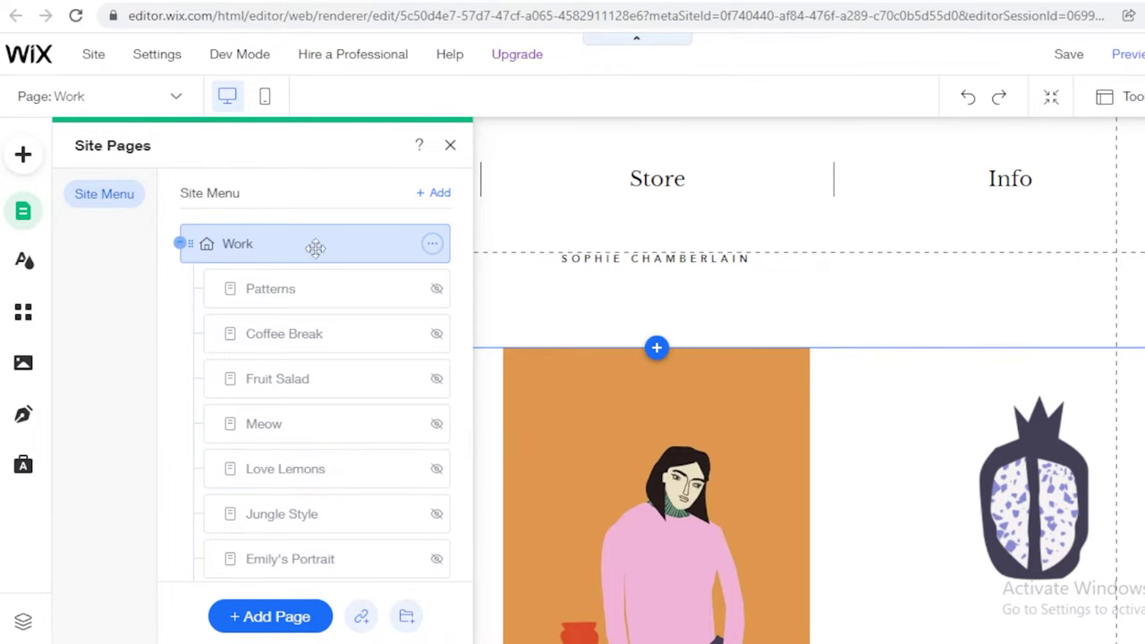
Step: Delete the Patterns and Candy Shop pages from Site Pages
scroll(378, 324, down, 3)
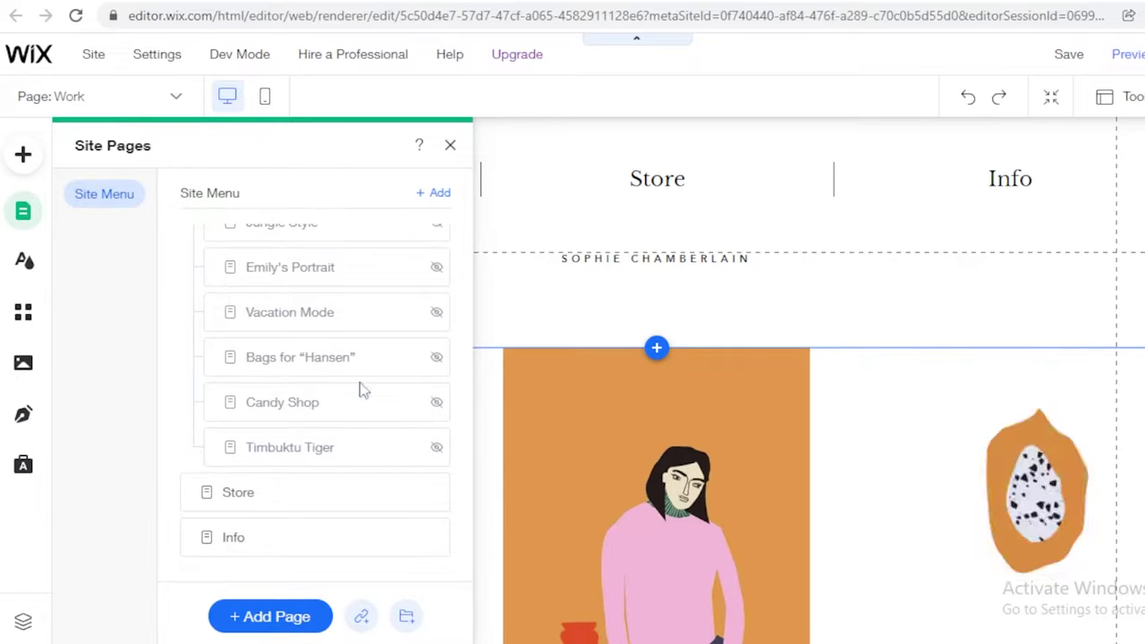
scroll(430, 430, up, 4)
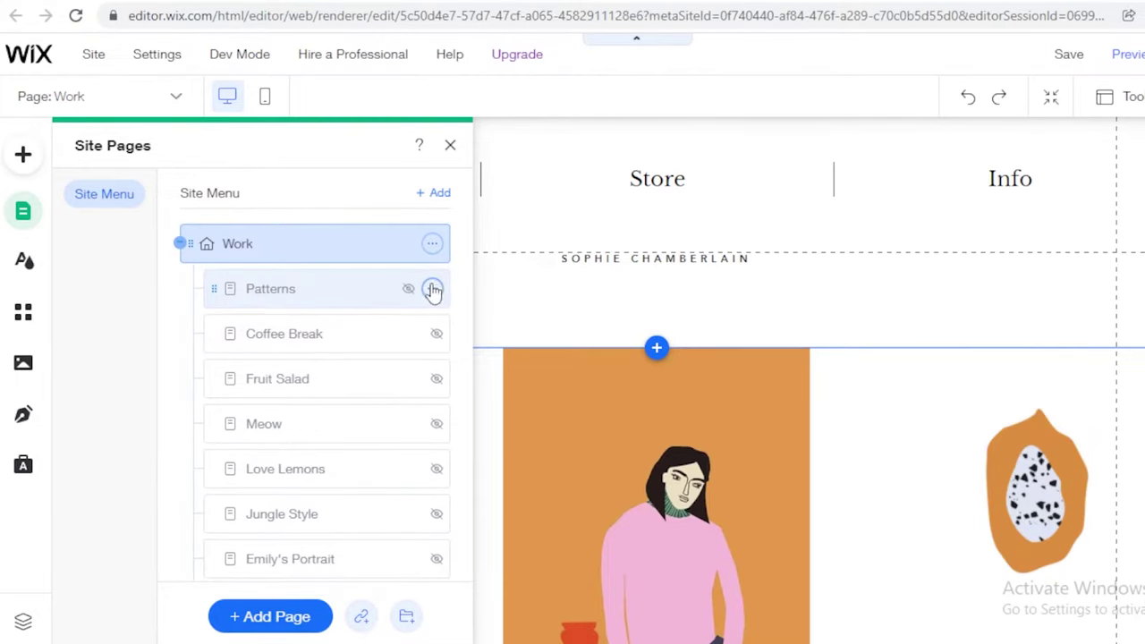
click(432, 288)
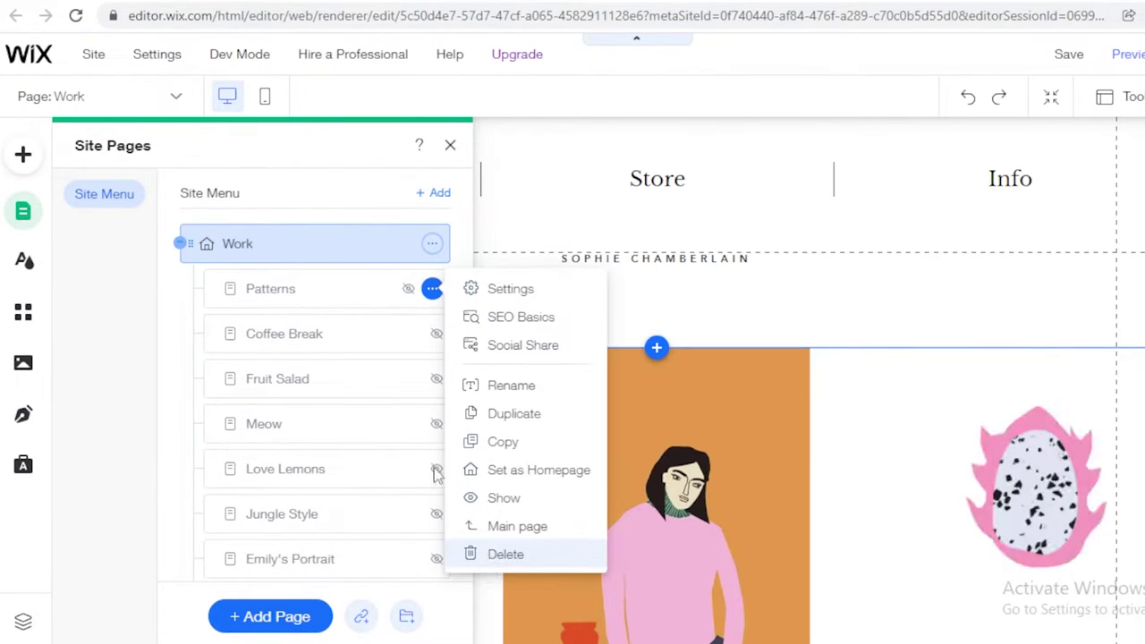
click(505, 554)
click(851, 416)
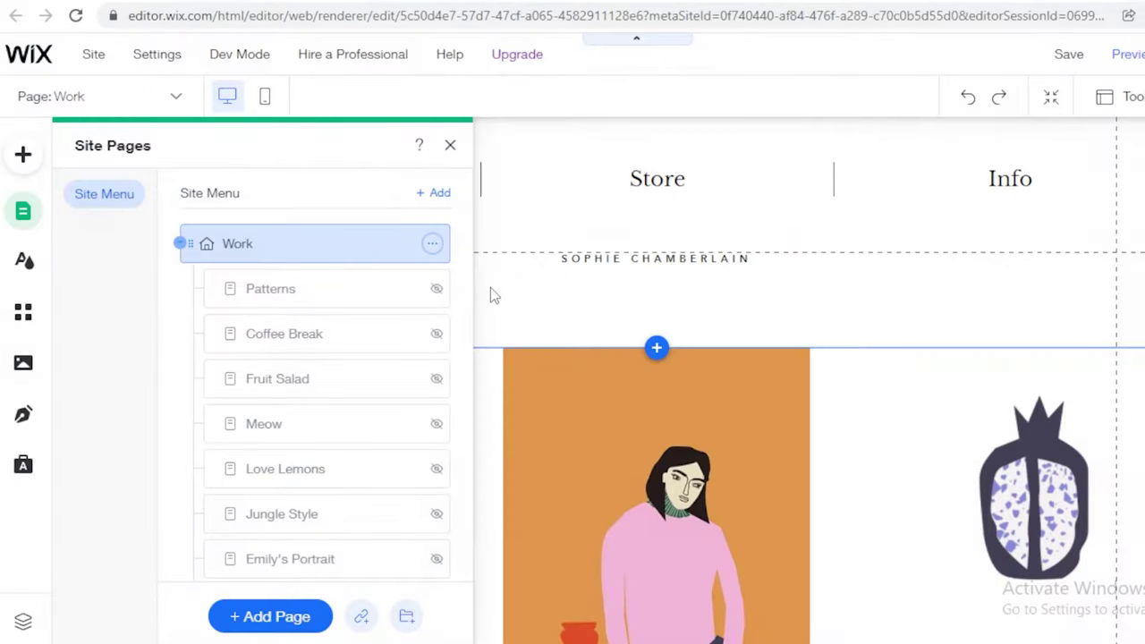
scroll(421, 393, down, 3)
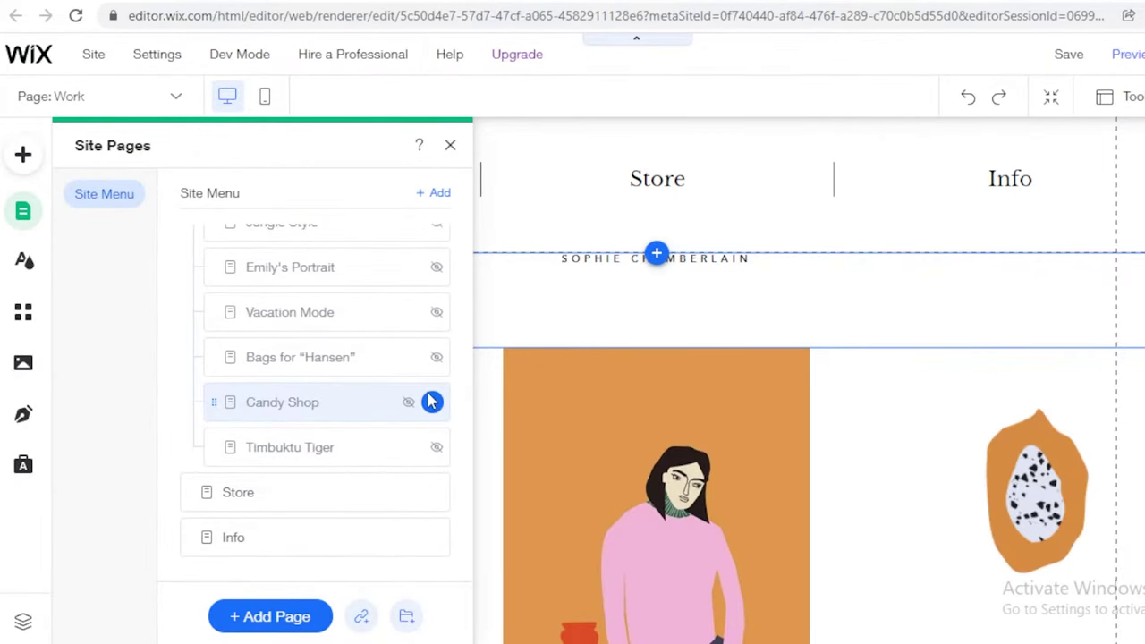
click(432, 402)
click(541, 405)
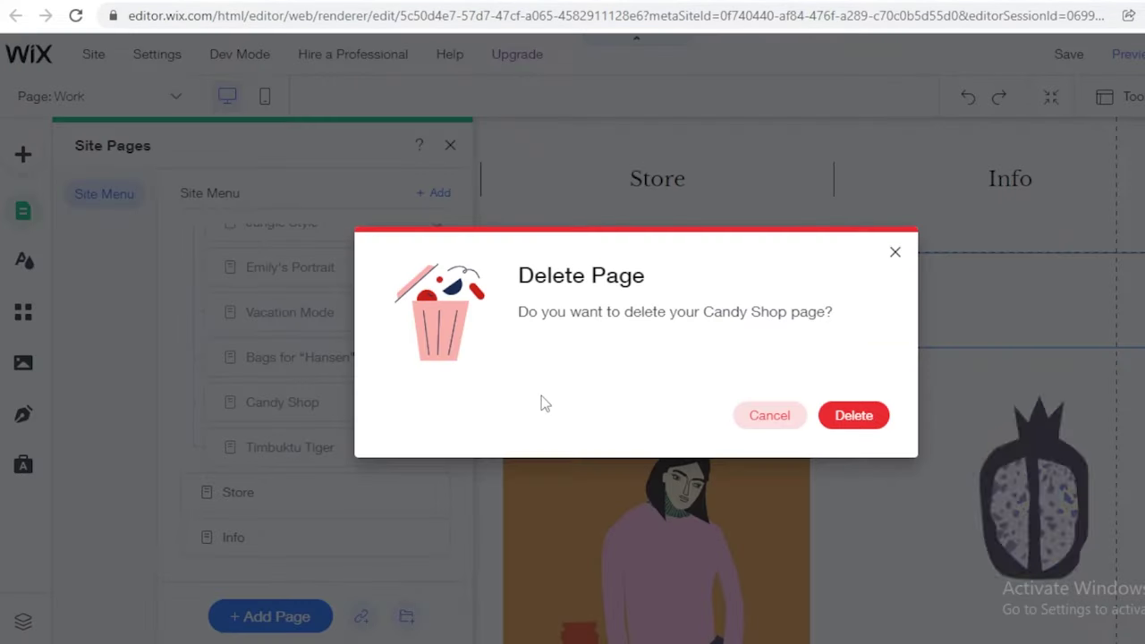
click(857, 422)
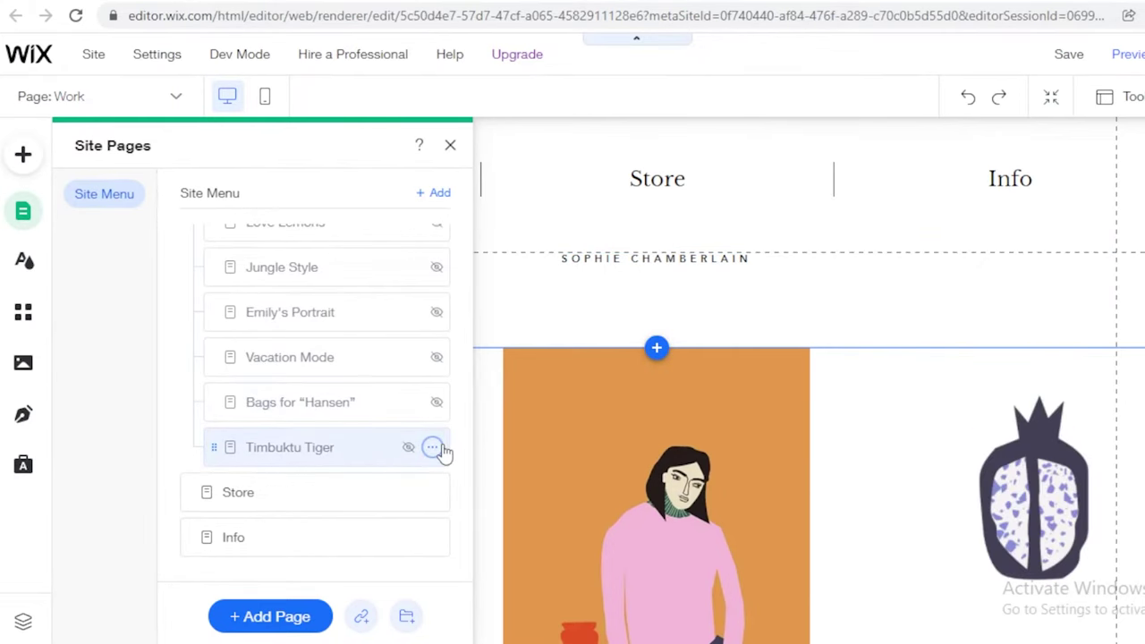
Step: Delete the Timbuktu Tiger page, leaving Work's subpages, Store and Info
click(433, 447)
click(554, 455)
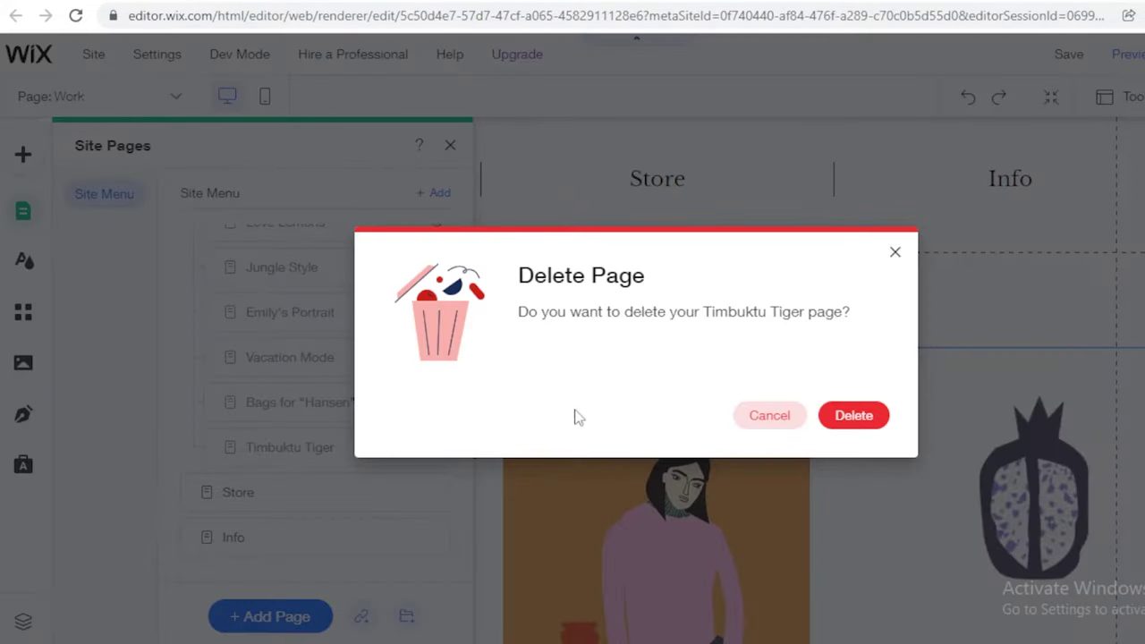
click(877, 415)
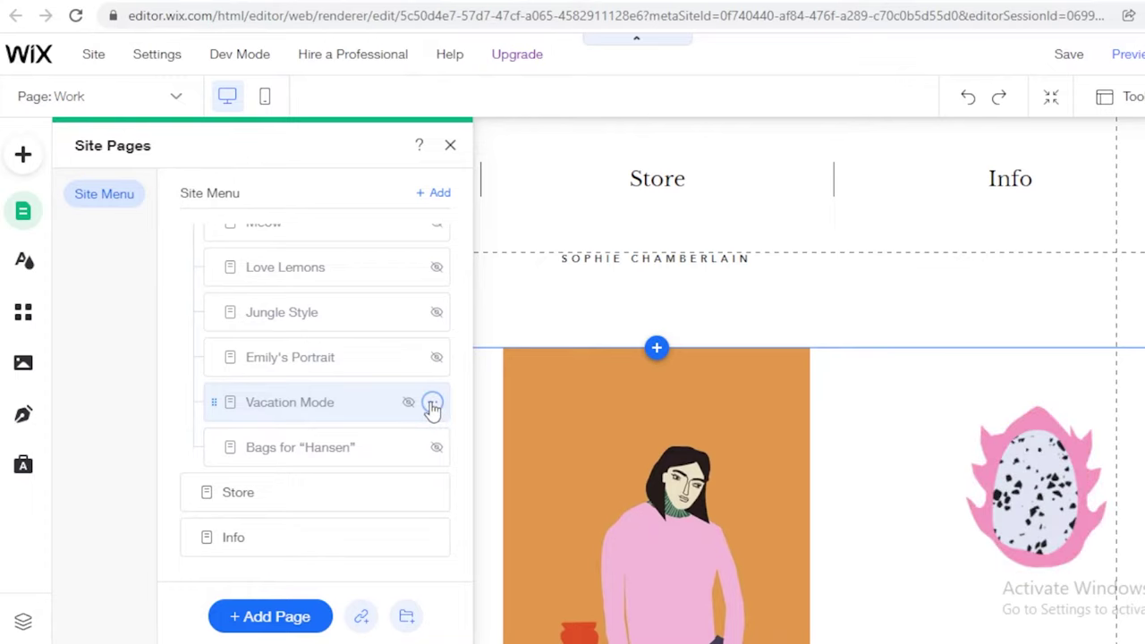
scroll(358, 430, up, 3)
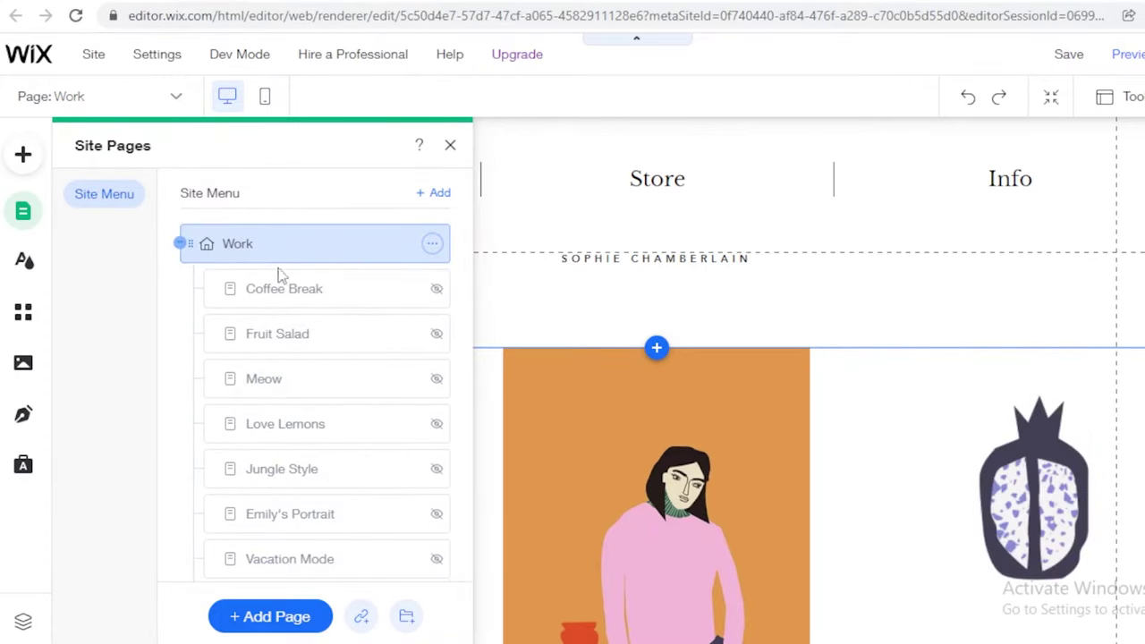
scroll(313, 309, down, 3)
scroll(835, 397, down, 5)
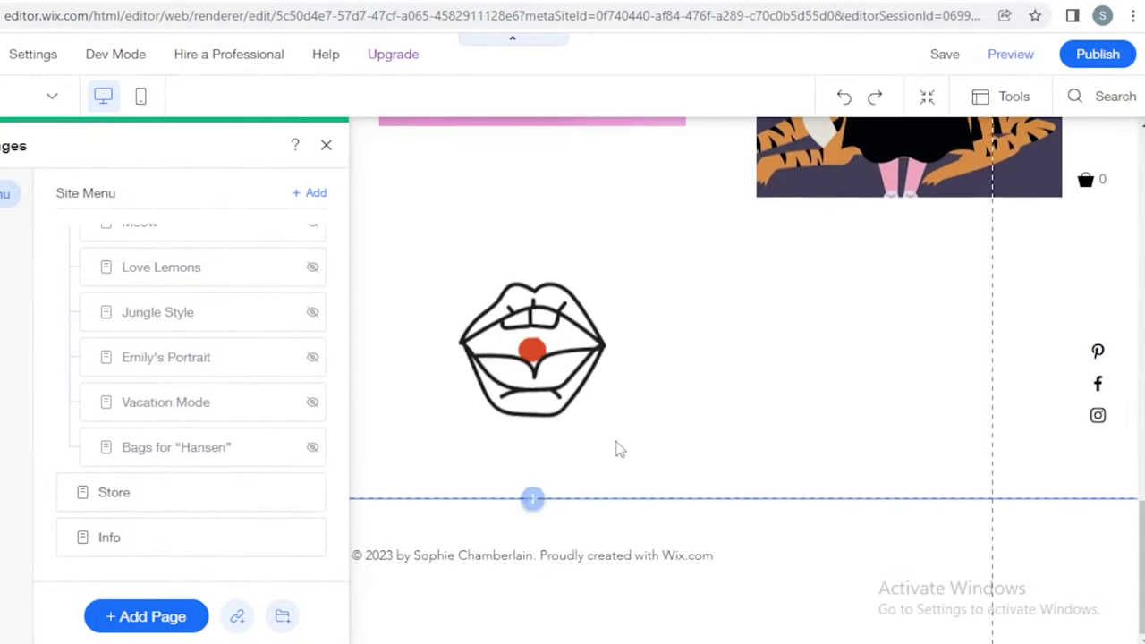
scroll(616, 447, up, 5)
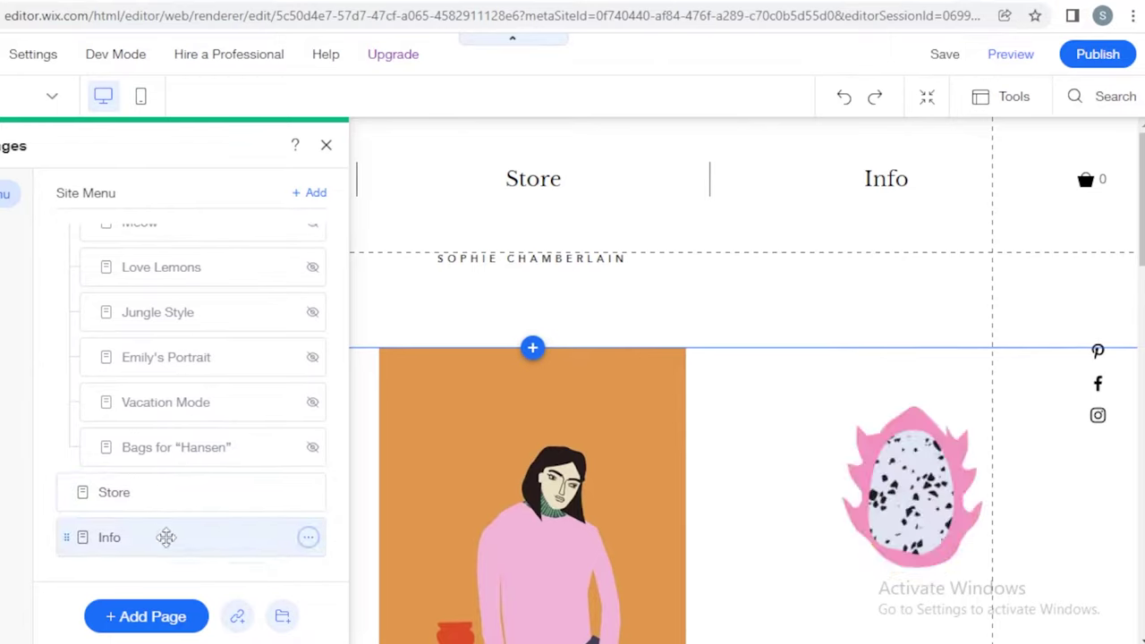
scroll(185, 248, up, 3)
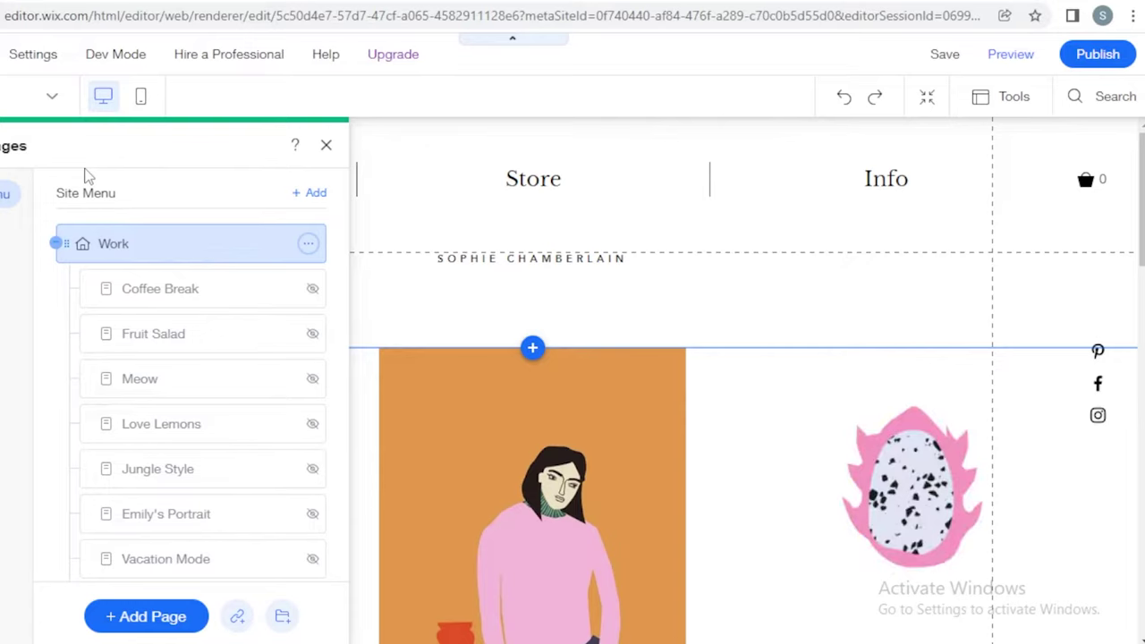
scroll(118, 247, down, 2)
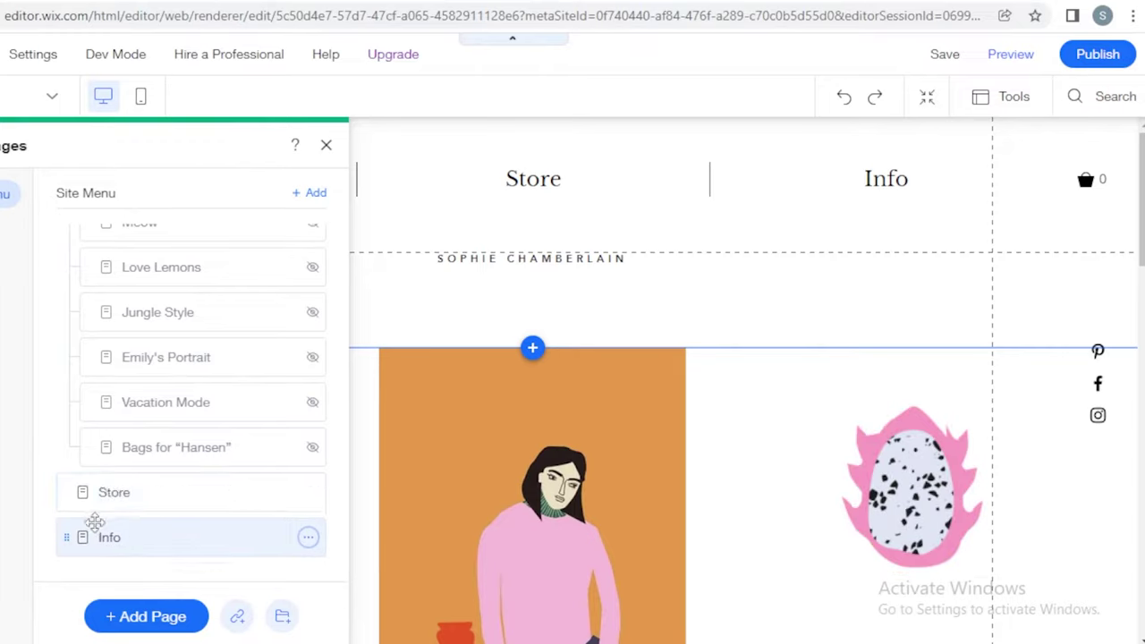
Step: Delete the Store page so only Work and Info remain, then close Site Pages
click(167, 484)
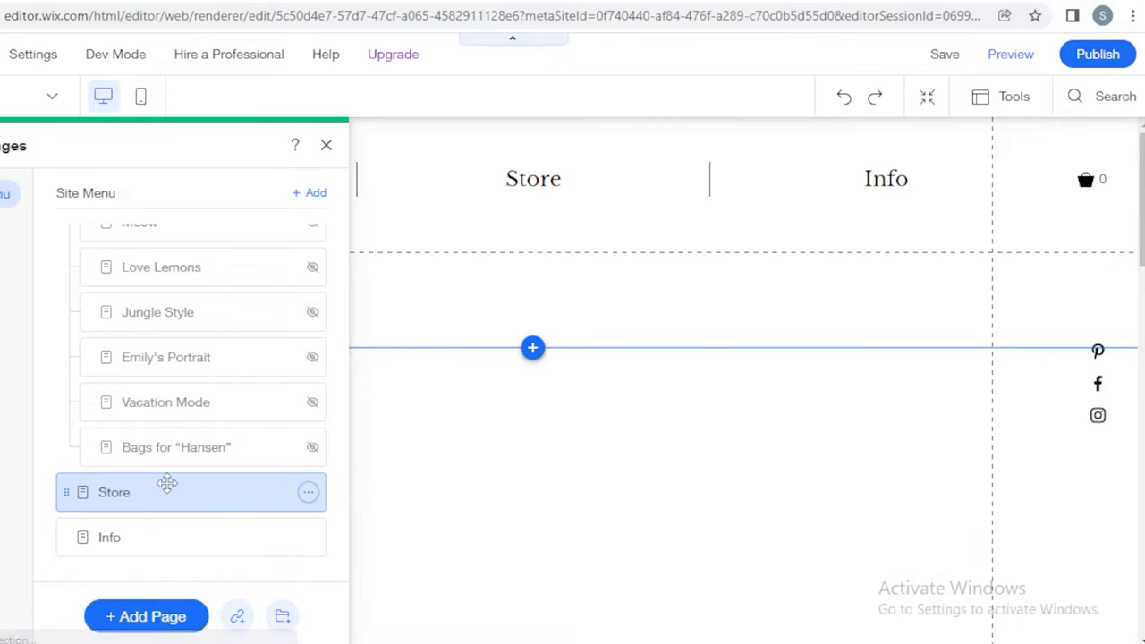
click(306, 495)
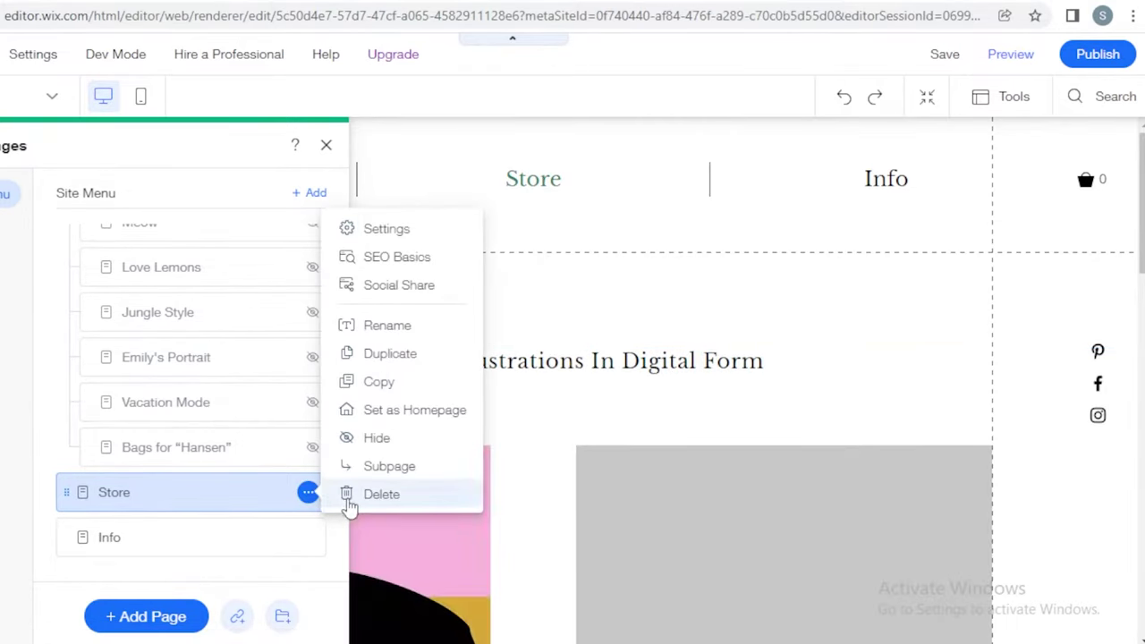
click(347, 503)
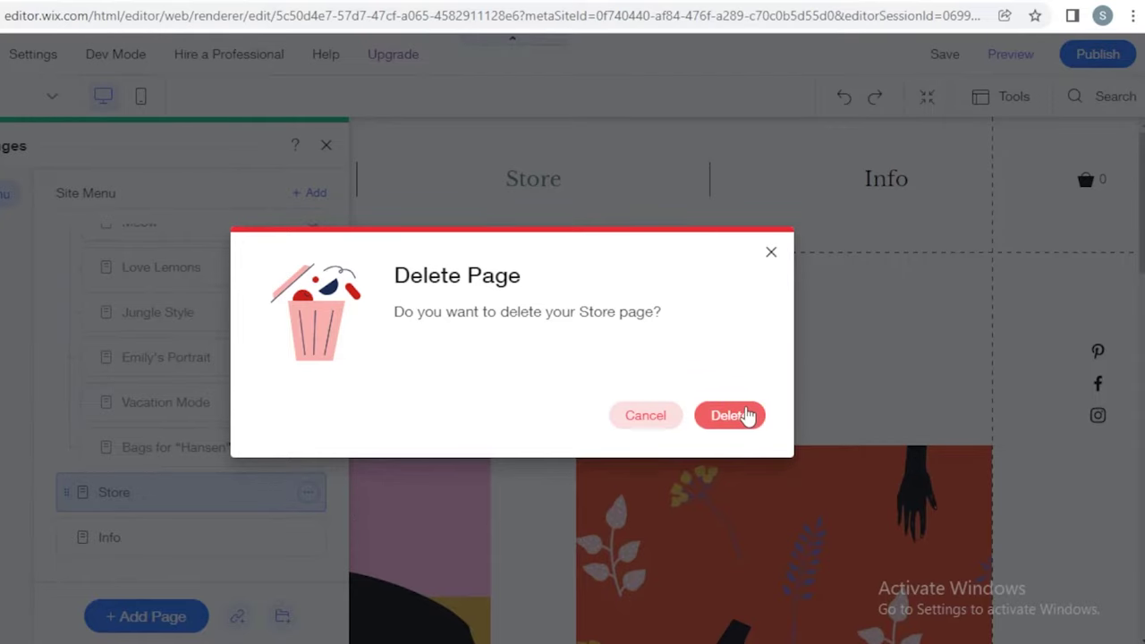
click(747, 416)
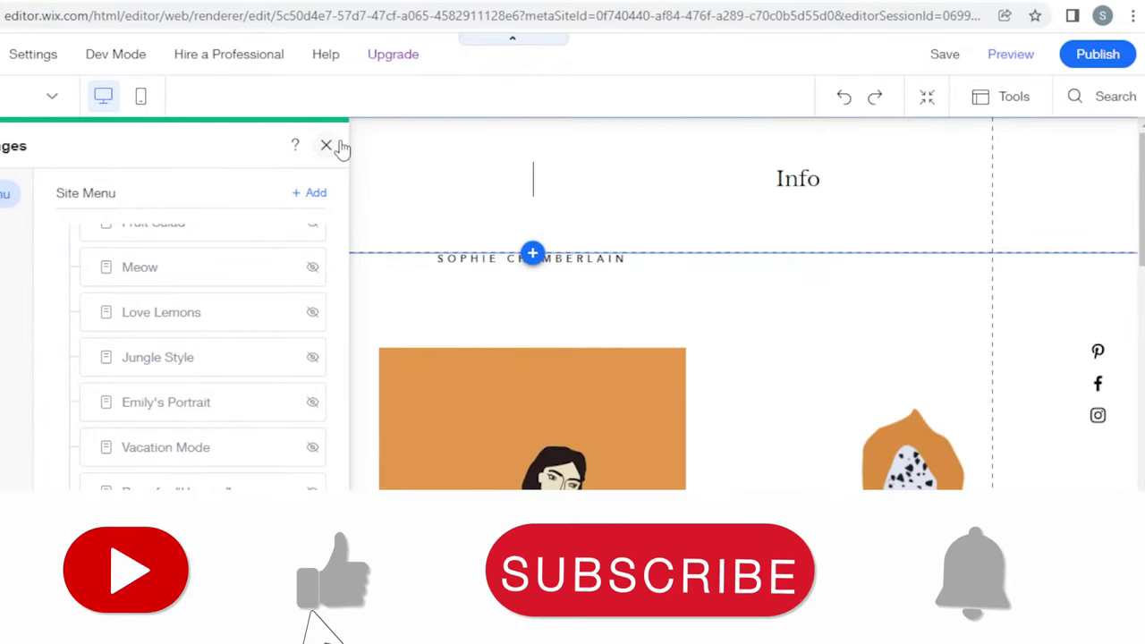
click(339, 146)
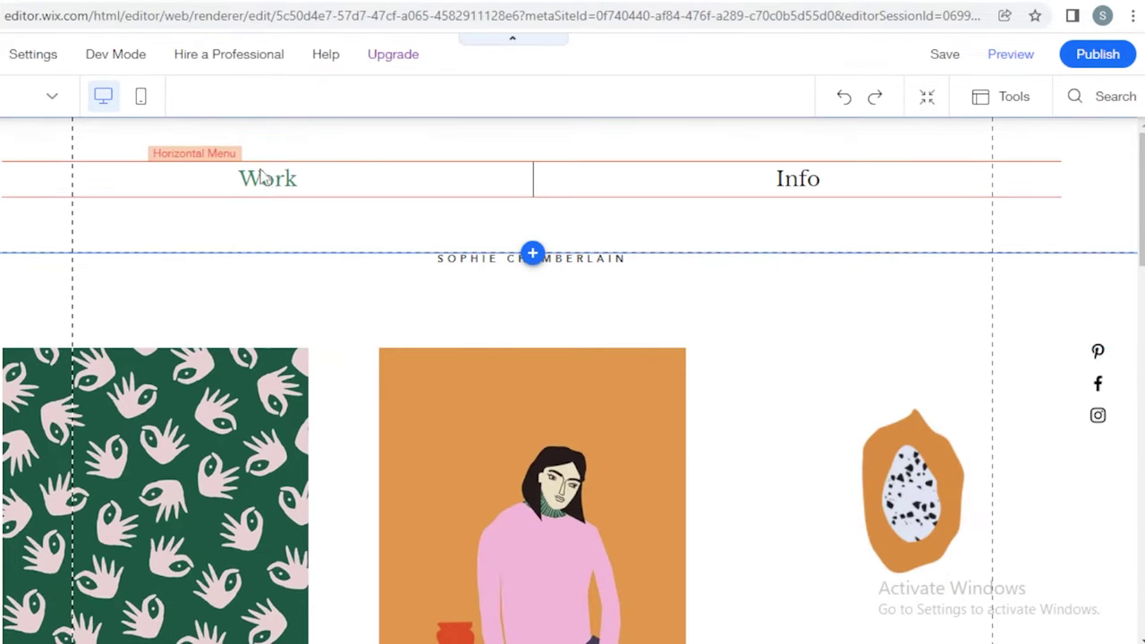
Step: Remove the owner's name text beneath the Work and Info header menu
scroll(296, 269, down, 5)
scroll(545, 281, up, 5)
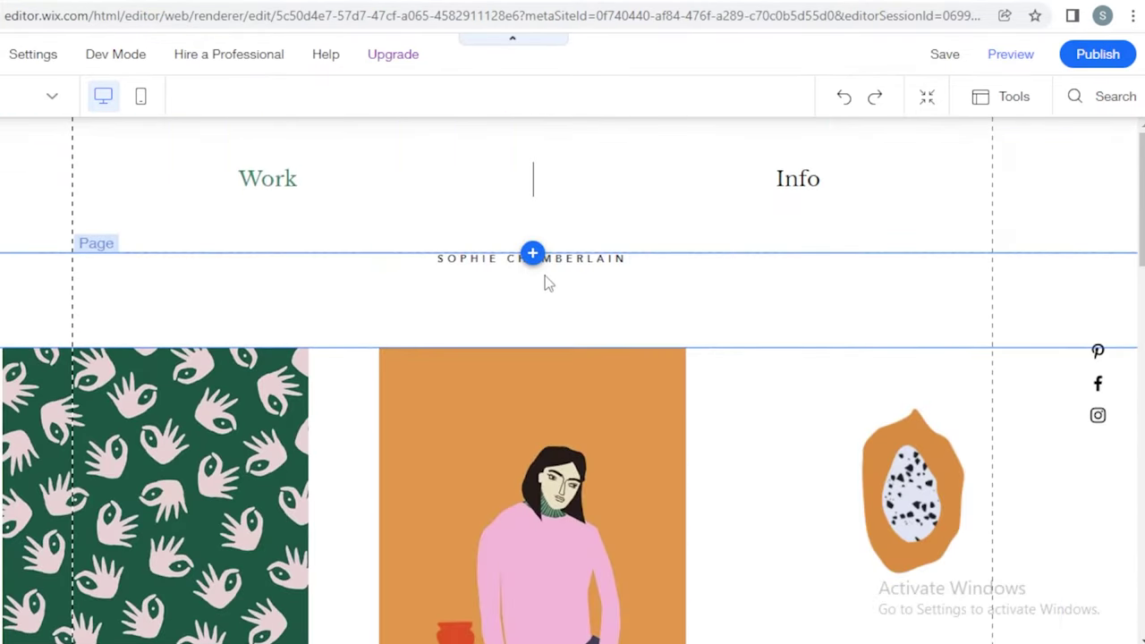
click(586, 256)
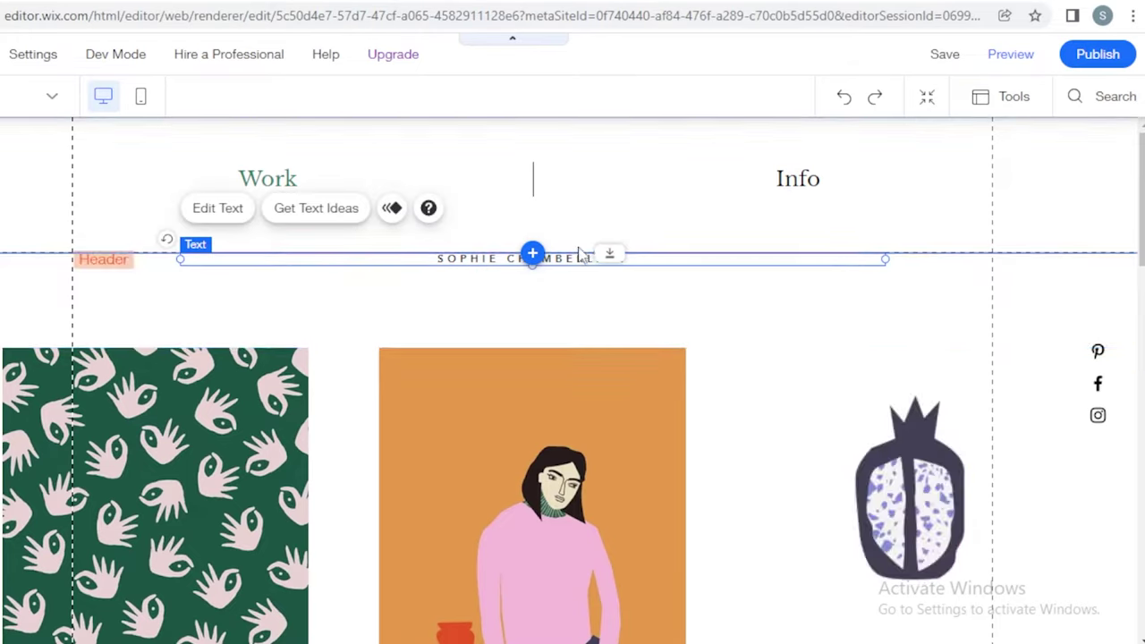
key(Delete)
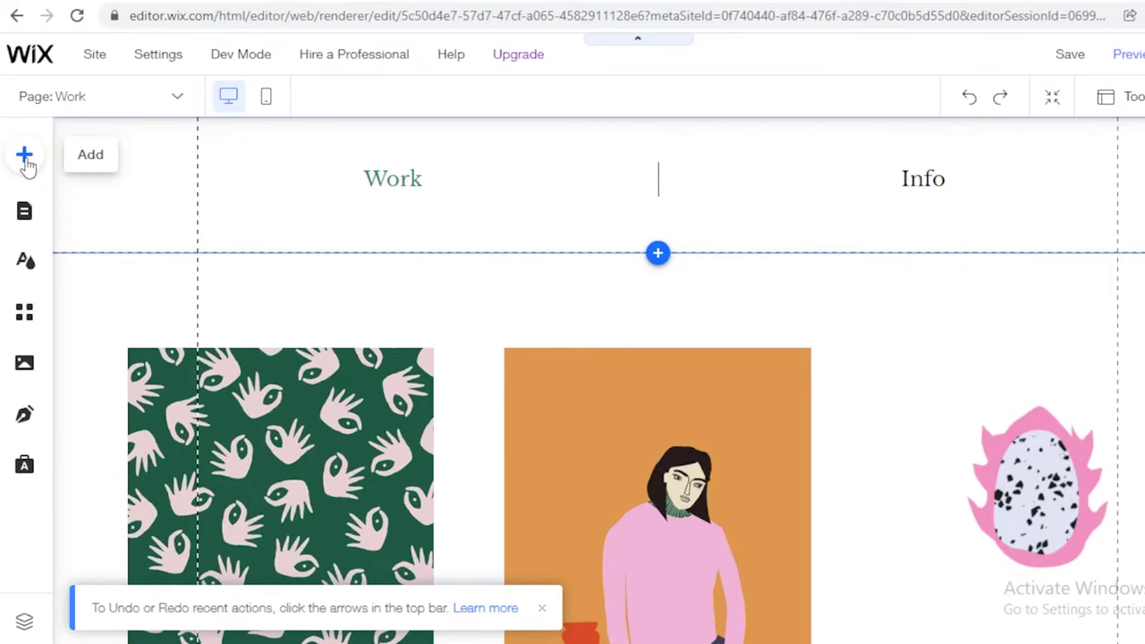
Step: Drag a Heading 1 text box from the Add panel onto the orange portrait image
click(24, 156)
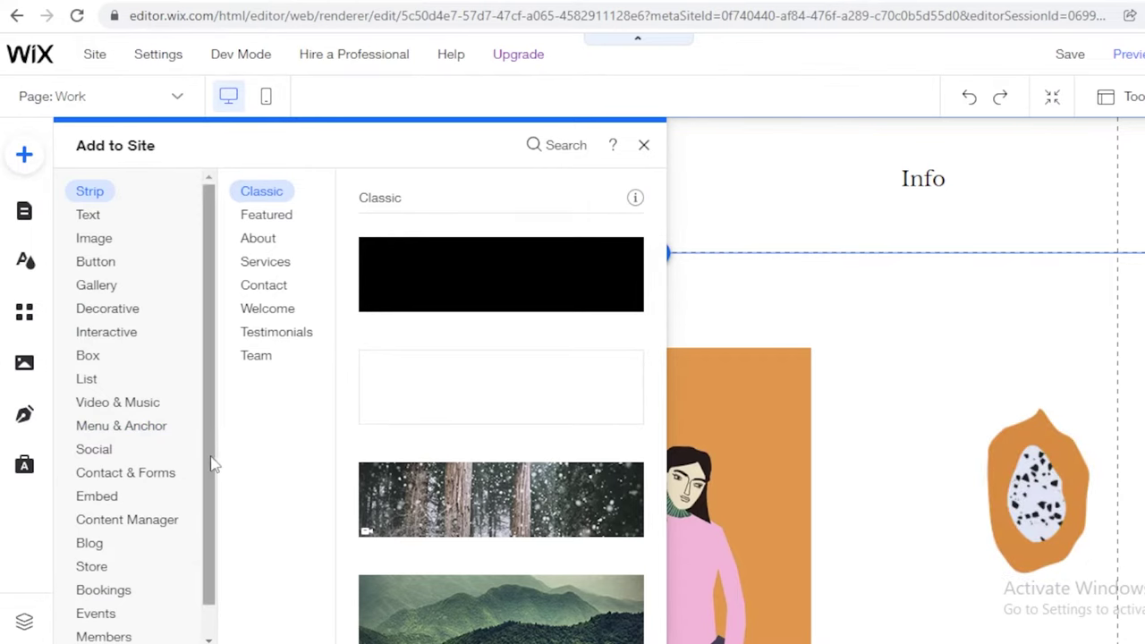
click(91, 413)
click(90, 191)
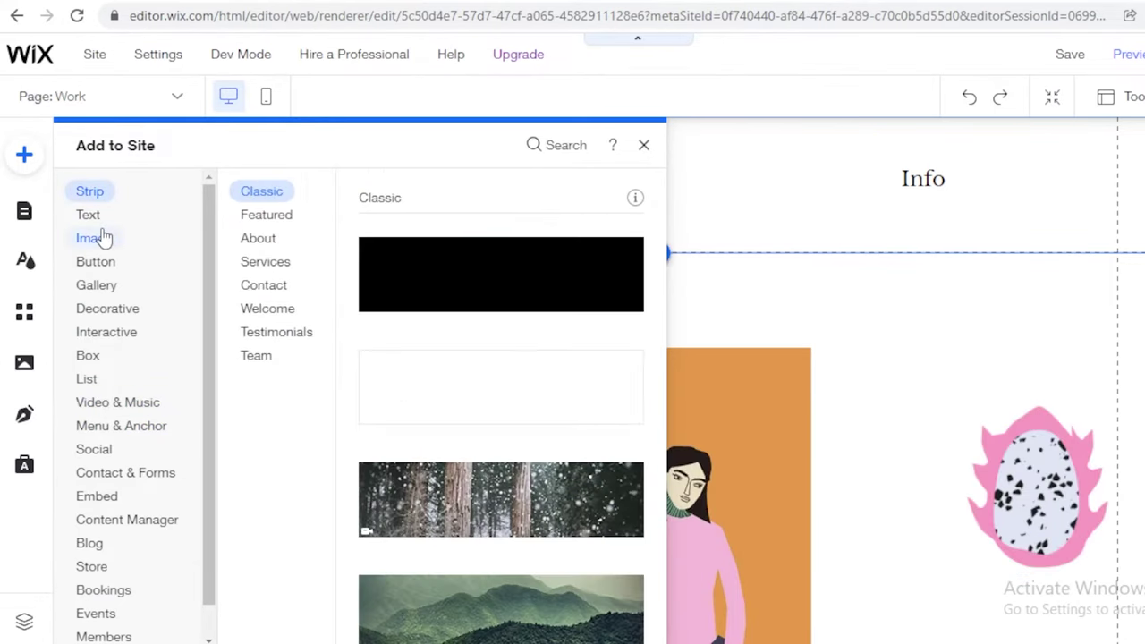
click(100, 234)
click(89, 215)
click(122, 264)
click(134, 313)
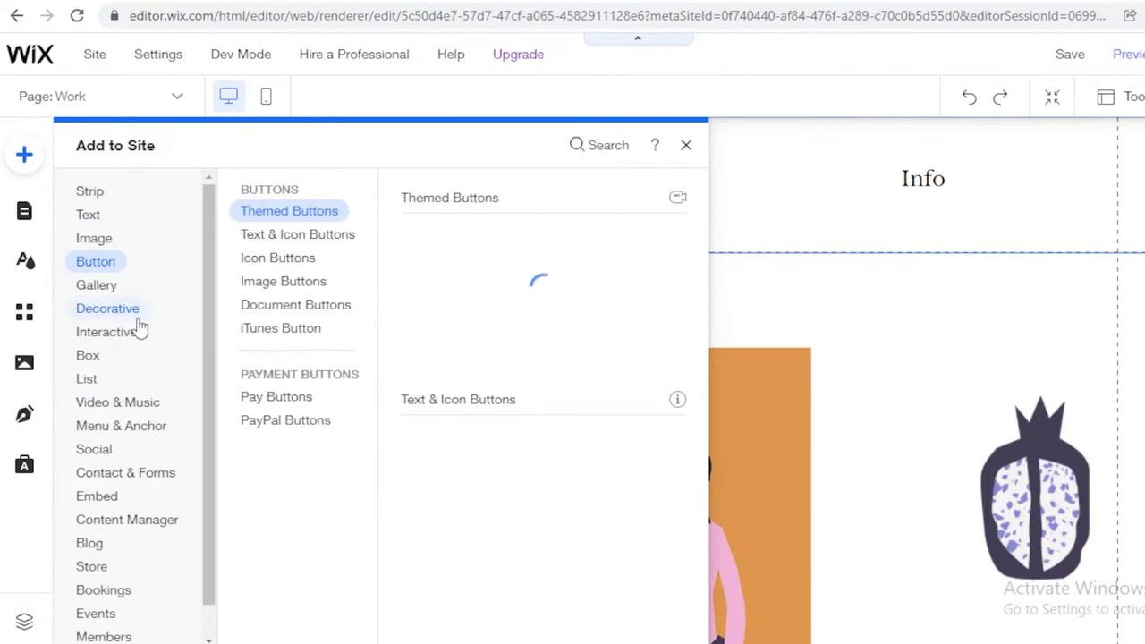
click(91, 214)
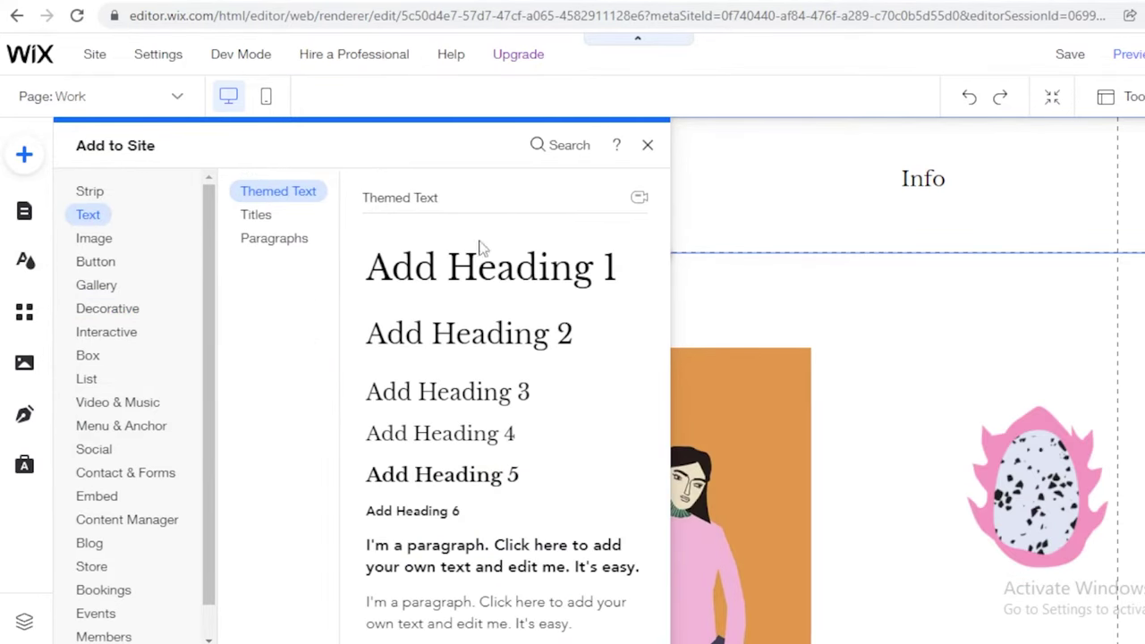
drag(498, 282, 614, 390)
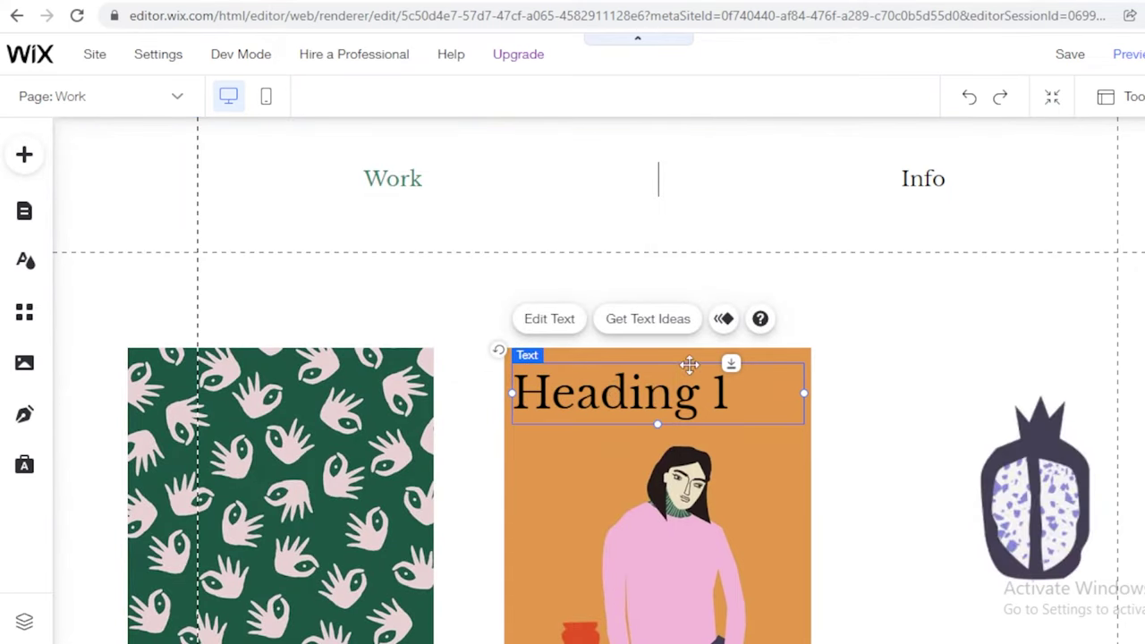
Step: Retitle the heading 'WELCOME TO MY PORTFOLIO', move it below the menu and set font size 23
double_click(662, 400)
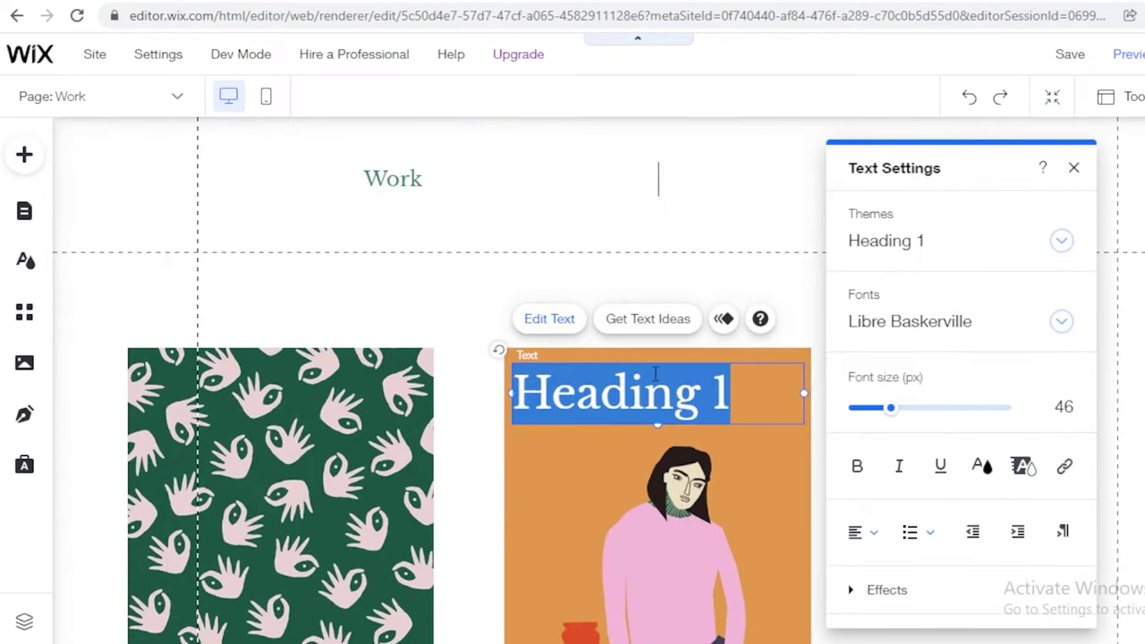
text(WELCO)
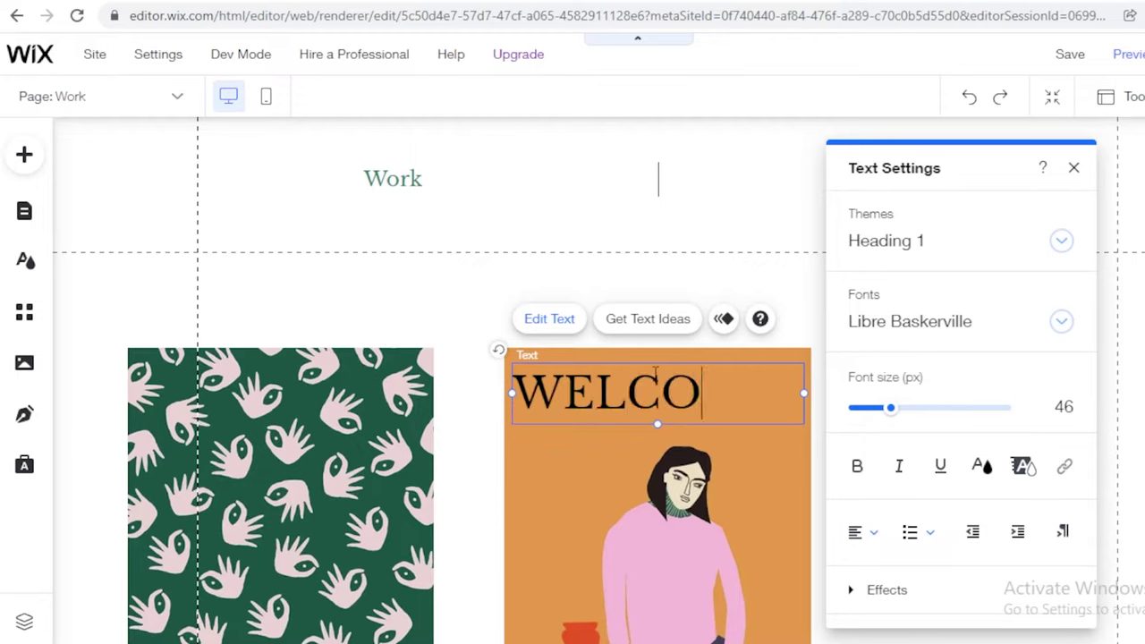
text(ME TO MY PORTFOLIO)
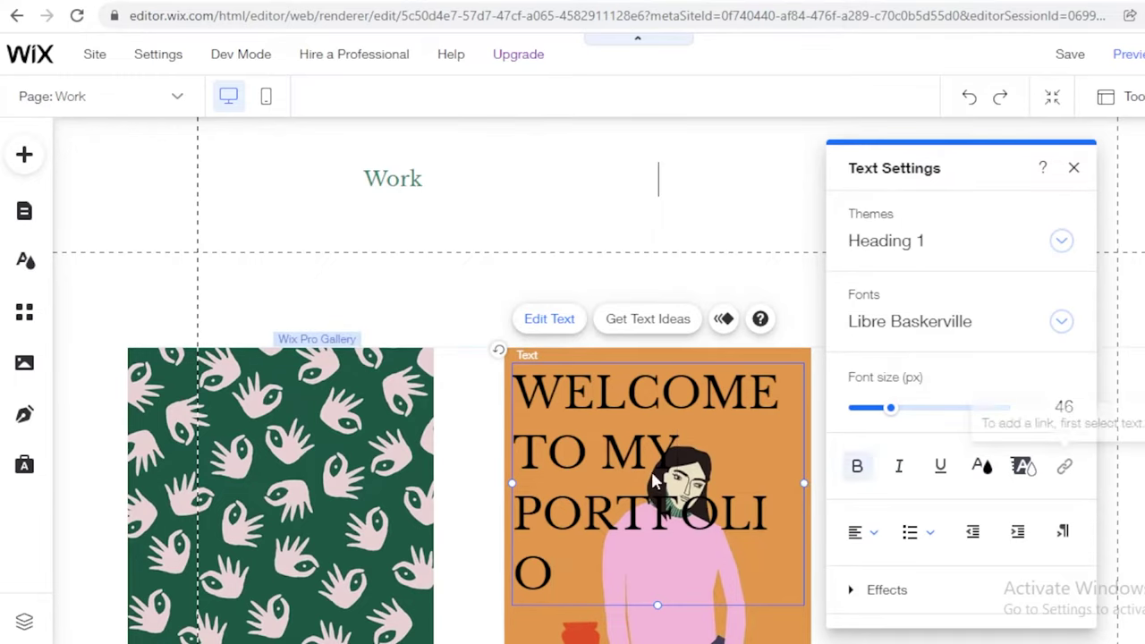
drag(804, 482, 892, 480)
drag(621, 380, 861, 399)
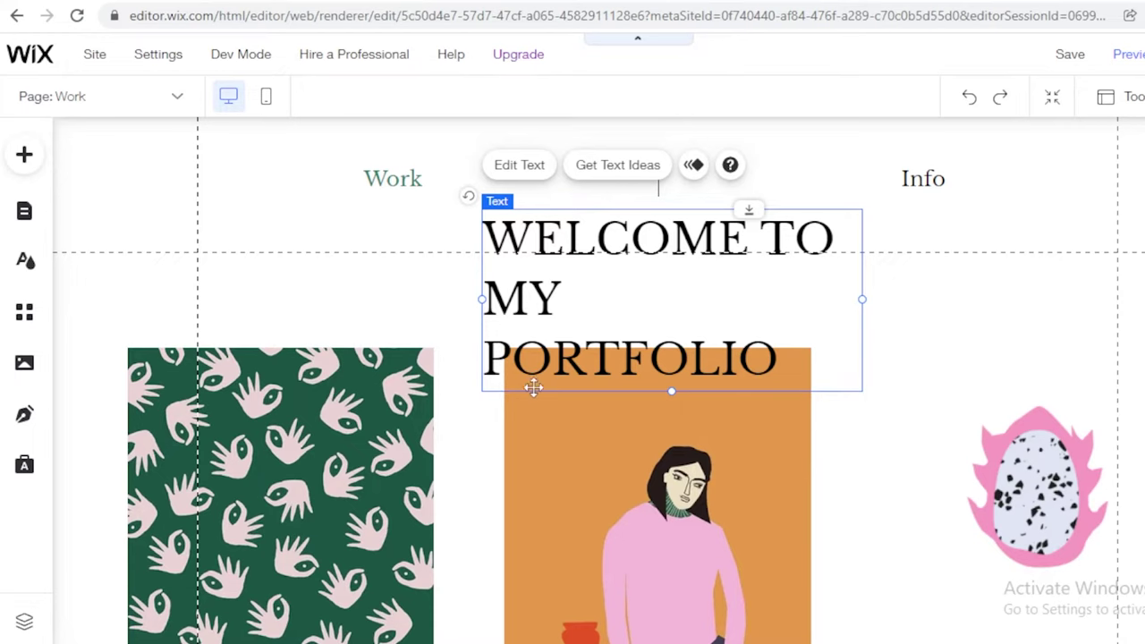
drag(477, 388, 501, 286)
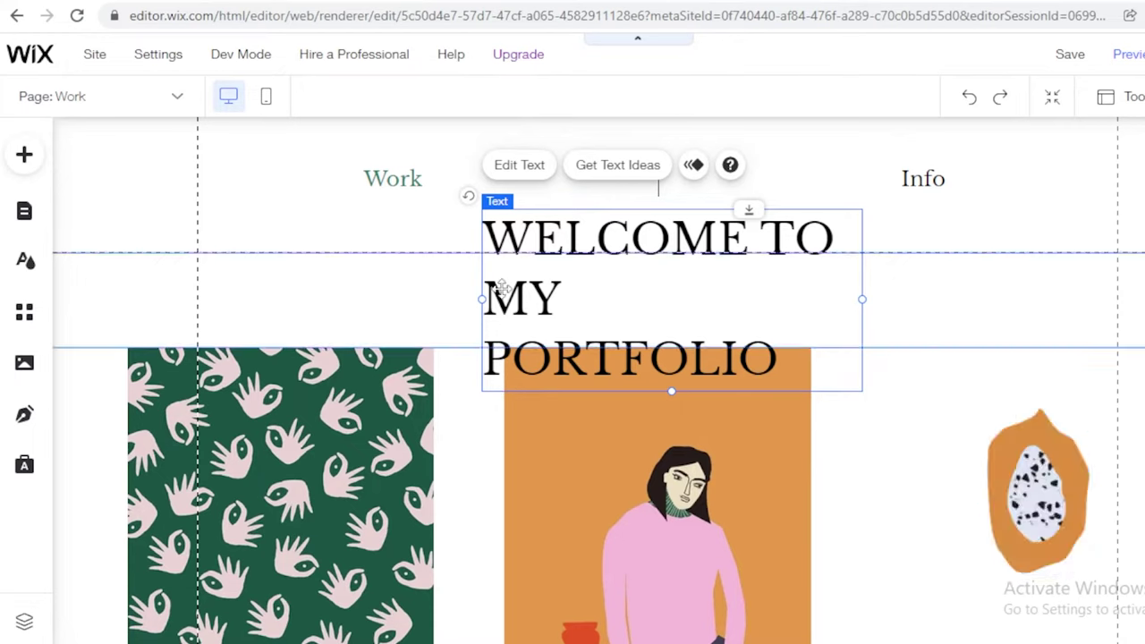
click(537, 166)
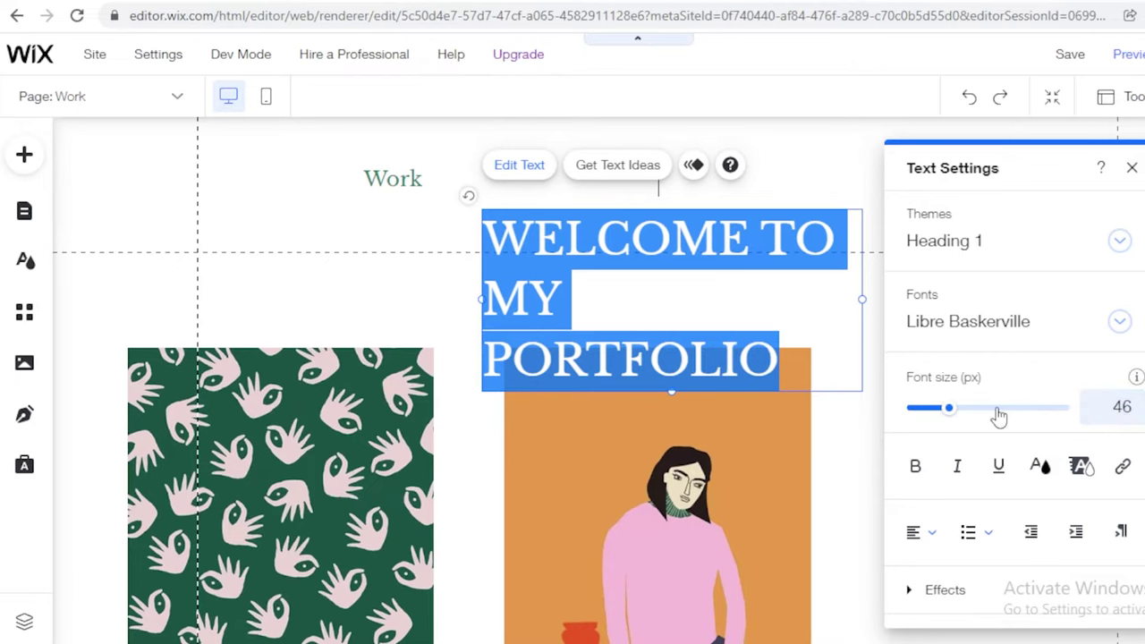
drag(960, 417, 930, 409)
Step: Drag the WELCOME TO MY PORTFOLIO heading up into the header, above the Work and Info menu
click(1131, 170)
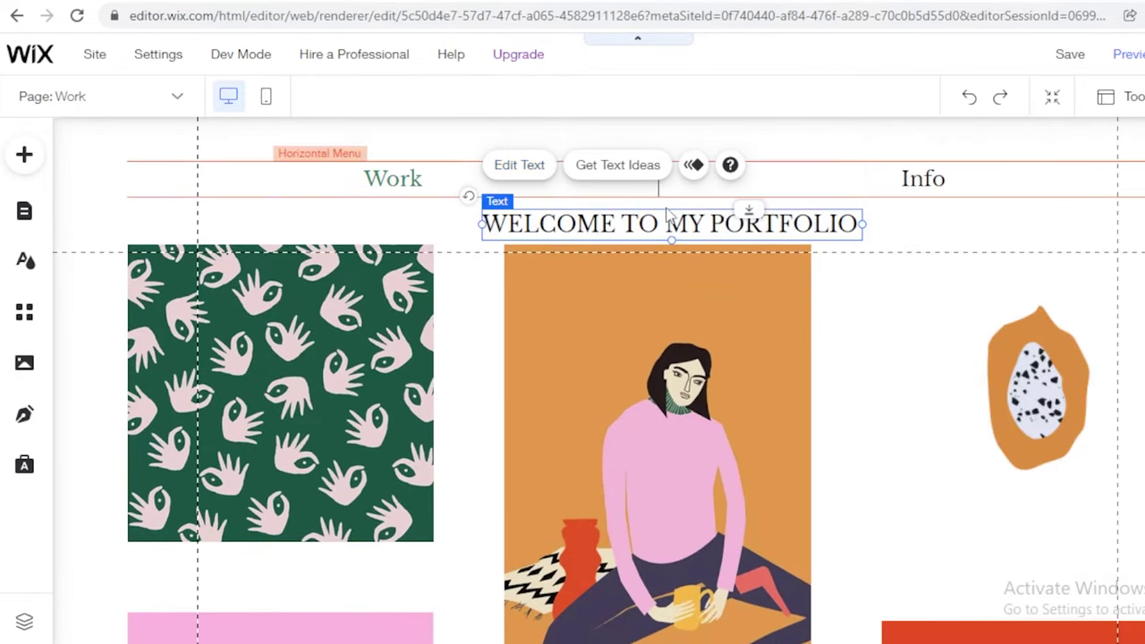
drag(621, 222, 608, 221)
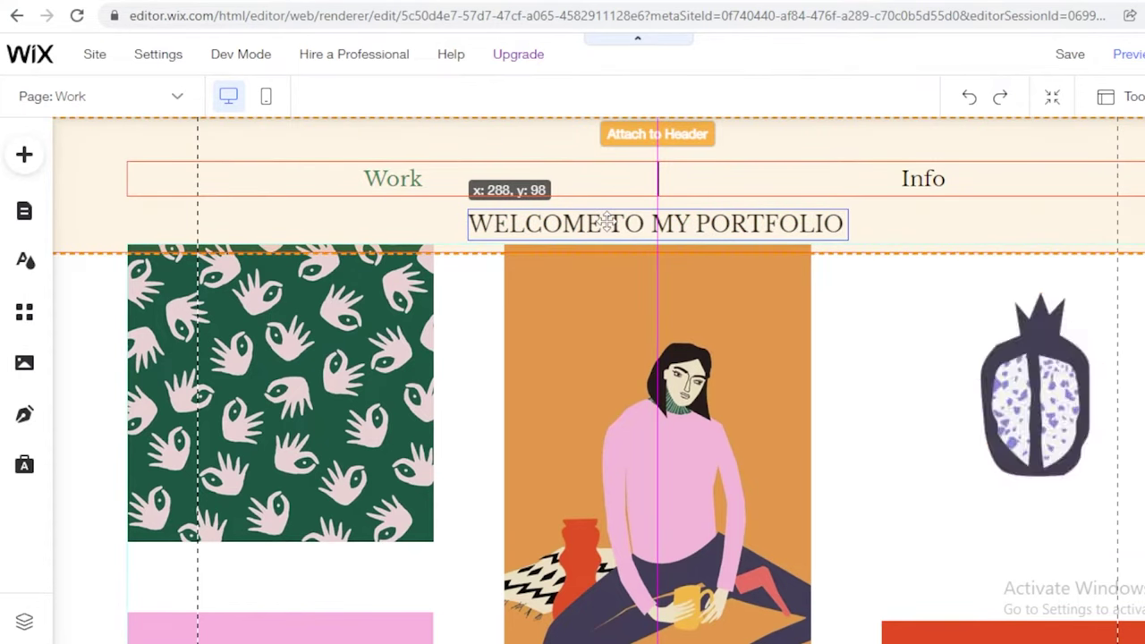
drag(608, 222, 609, 134)
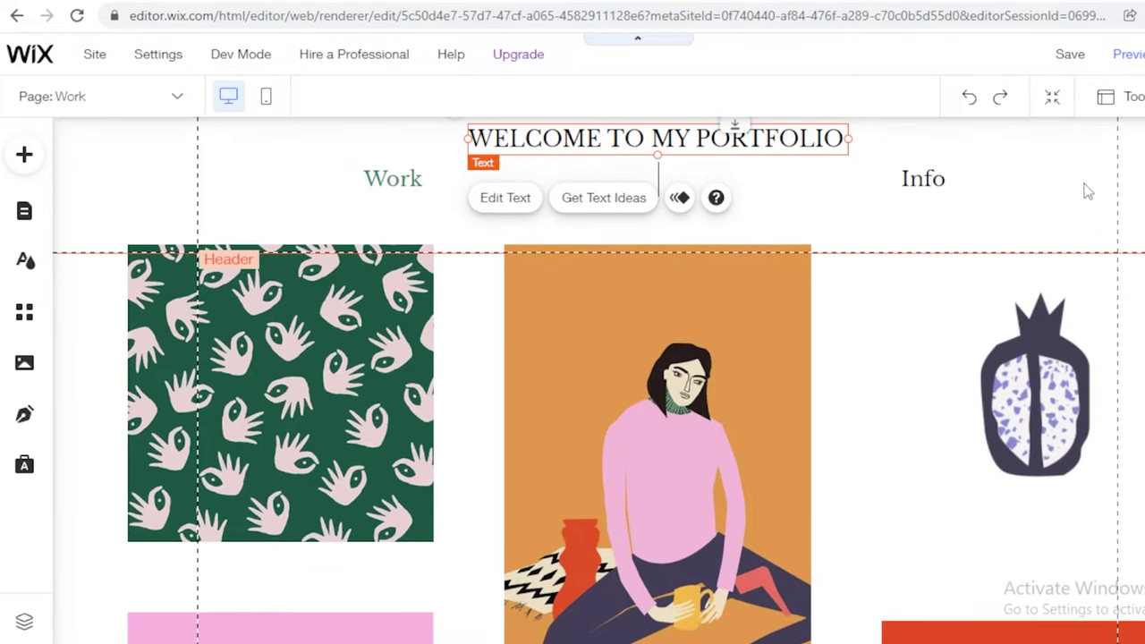
scroll(496, 277, down, 5)
scroll(496, 277, up, 5)
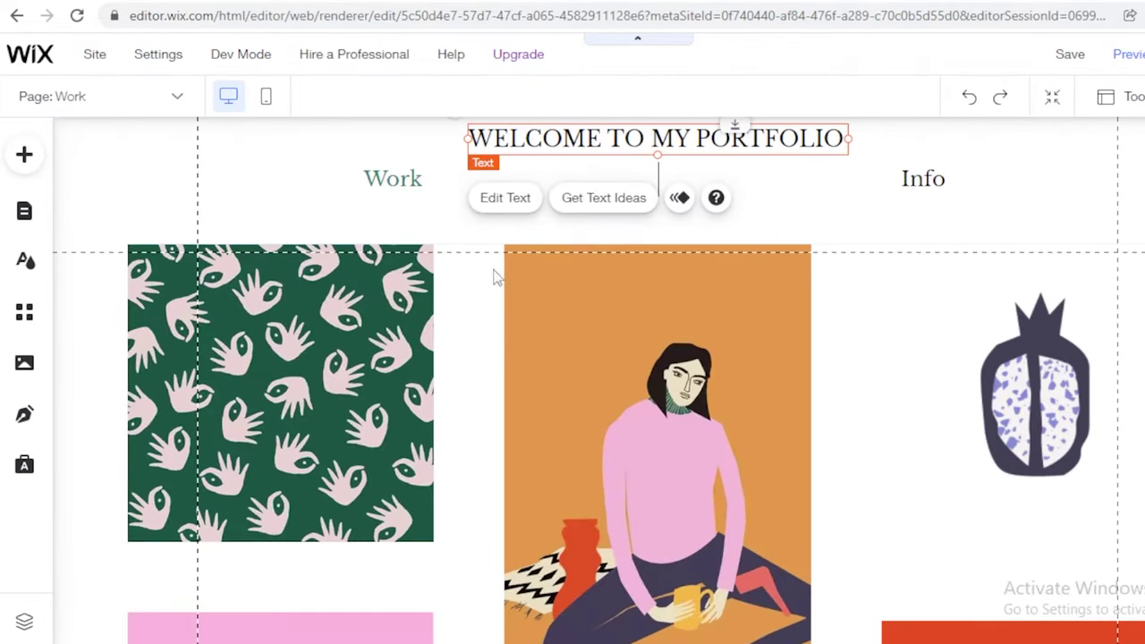
Step: Delete the Pro Gallery, then move the heading down to sit centred below the menu
click(298, 316)
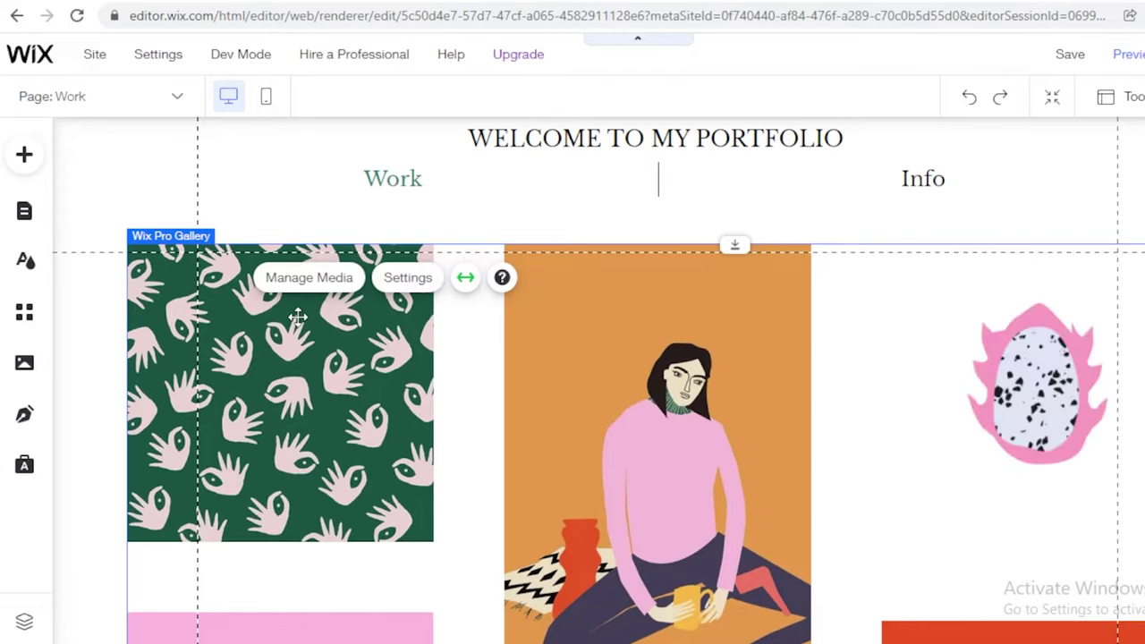
key(Delete)
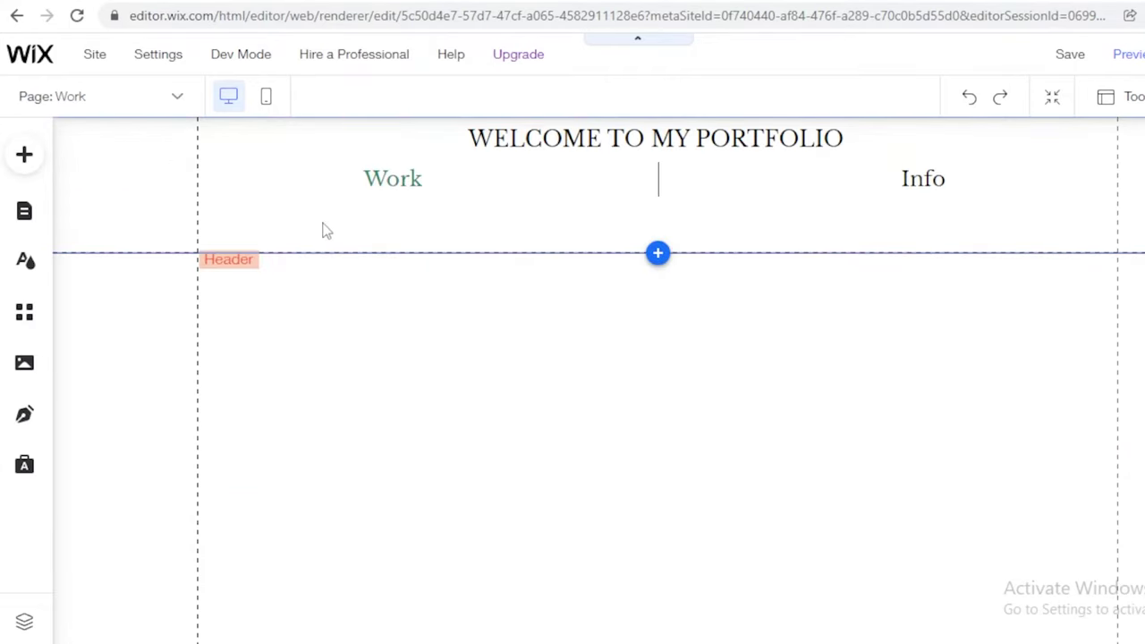
drag(715, 148, 719, 373)
drag(767, 444, 766, 452)
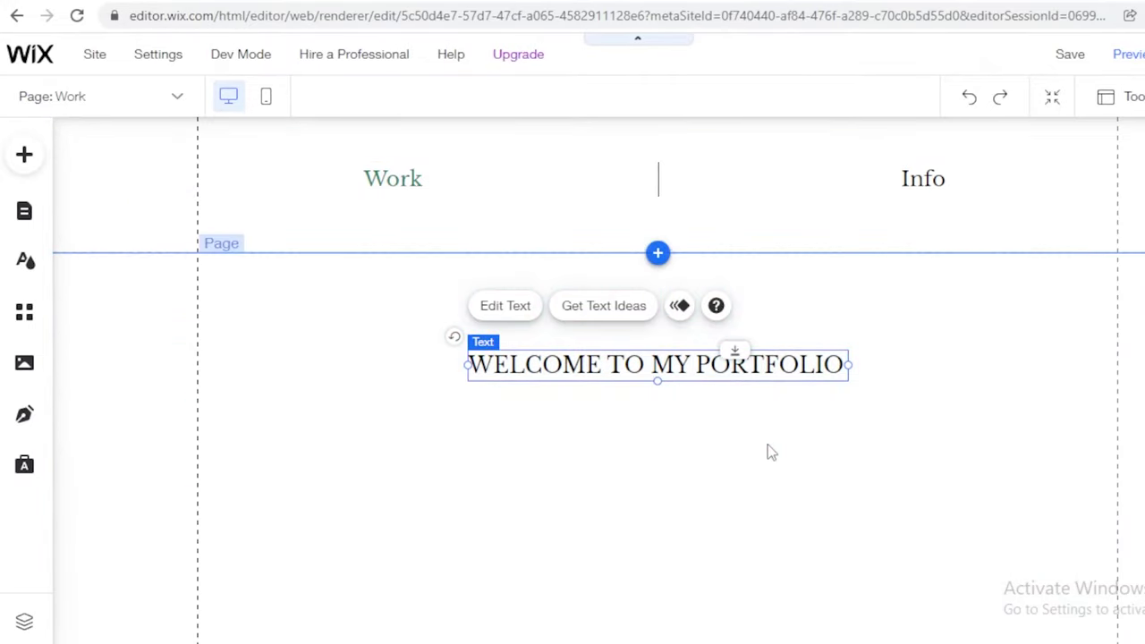
click(766, 452)
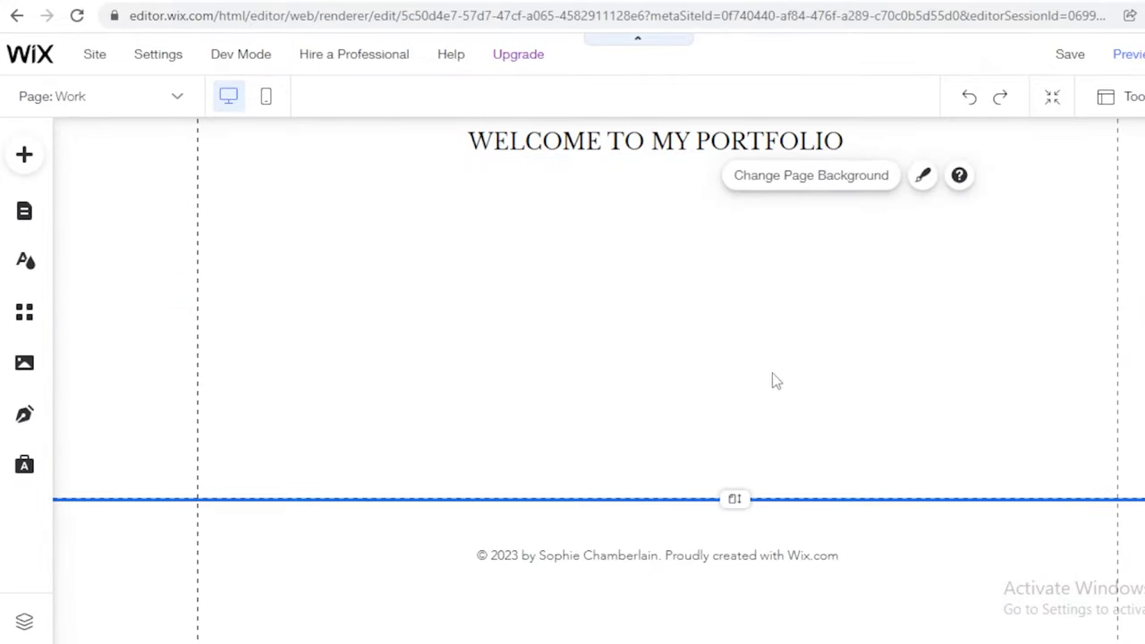
Step: From Add > Image, open the Free Wix Images library
click(26, 156)
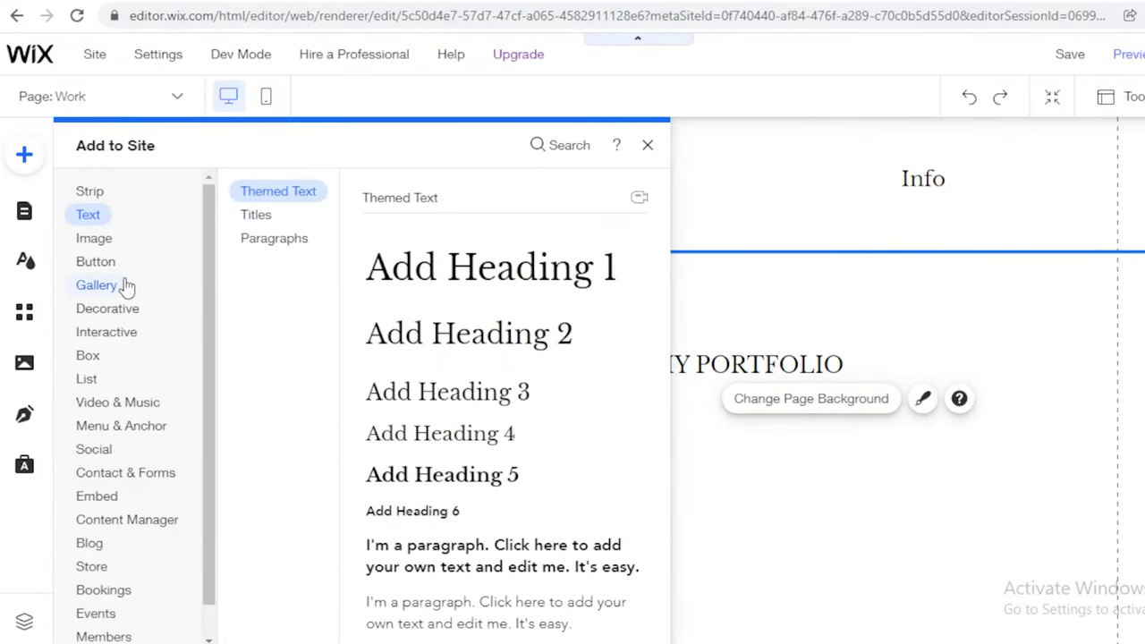
mouse_move(93, 234)
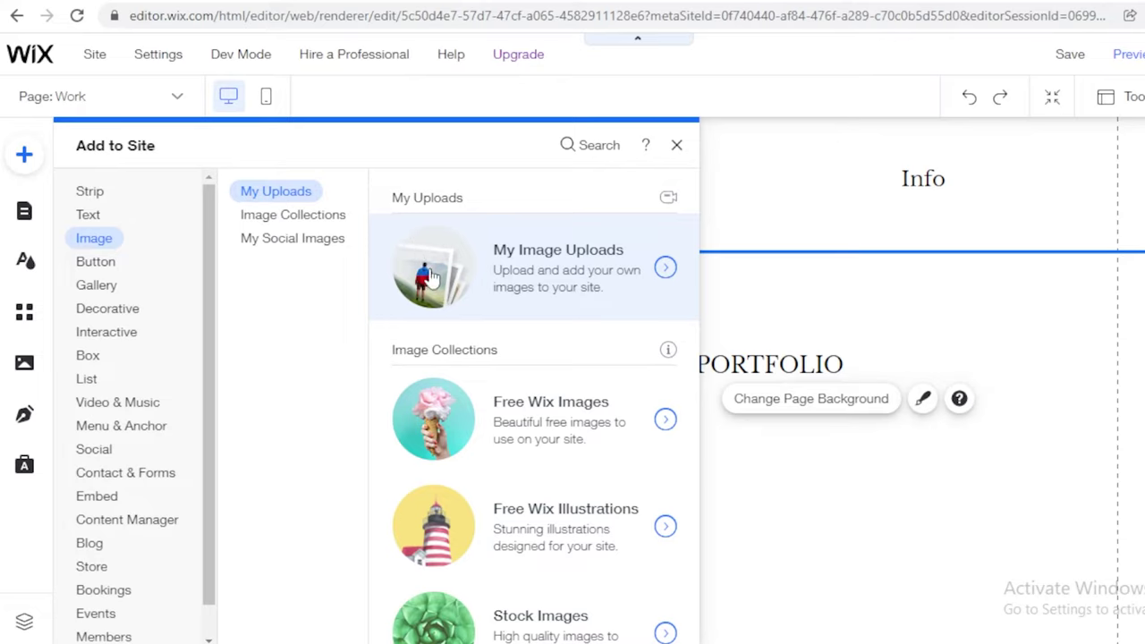
click(440, 415)
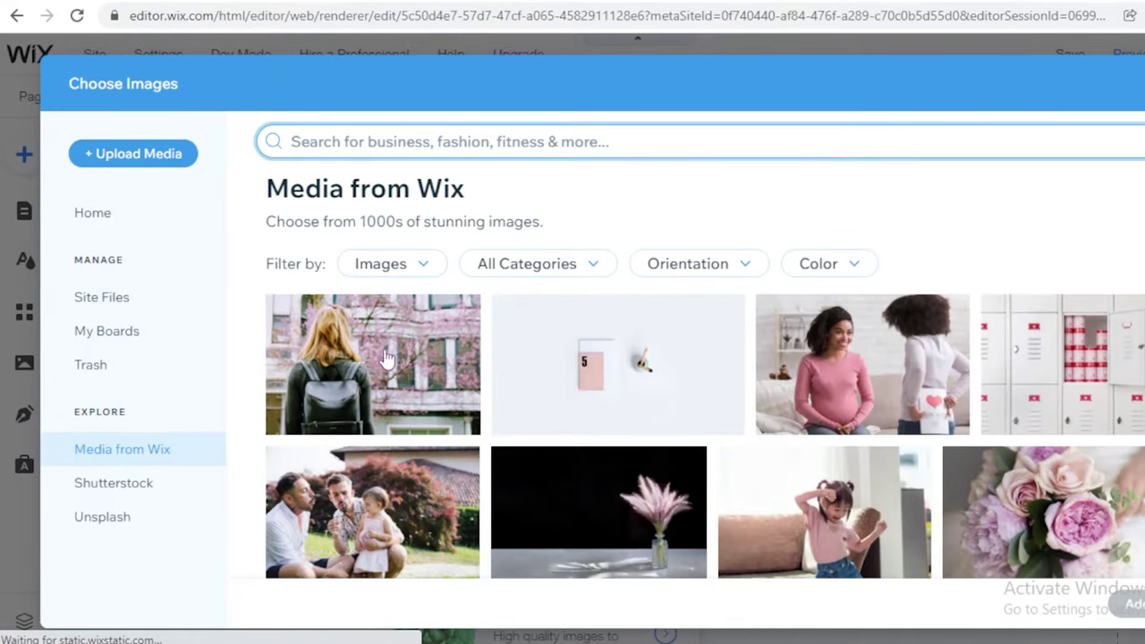
Step: Search the free images for 'GIRL' and add the Girl in Kimono photo to the page
scroll(795, 550, down, 5)
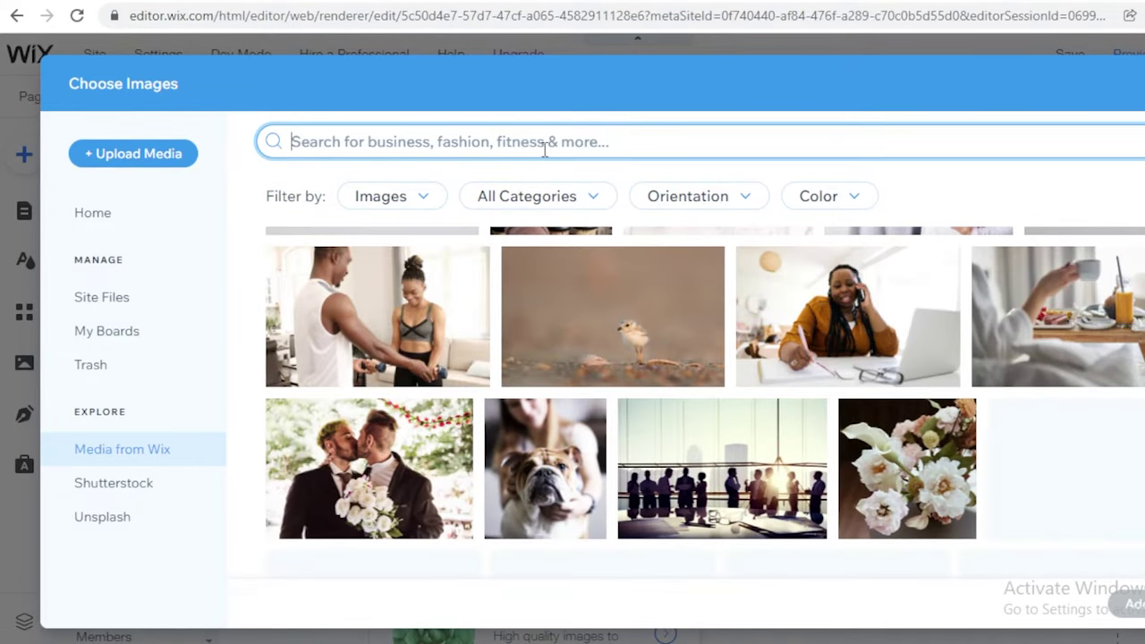
text(GIRL)
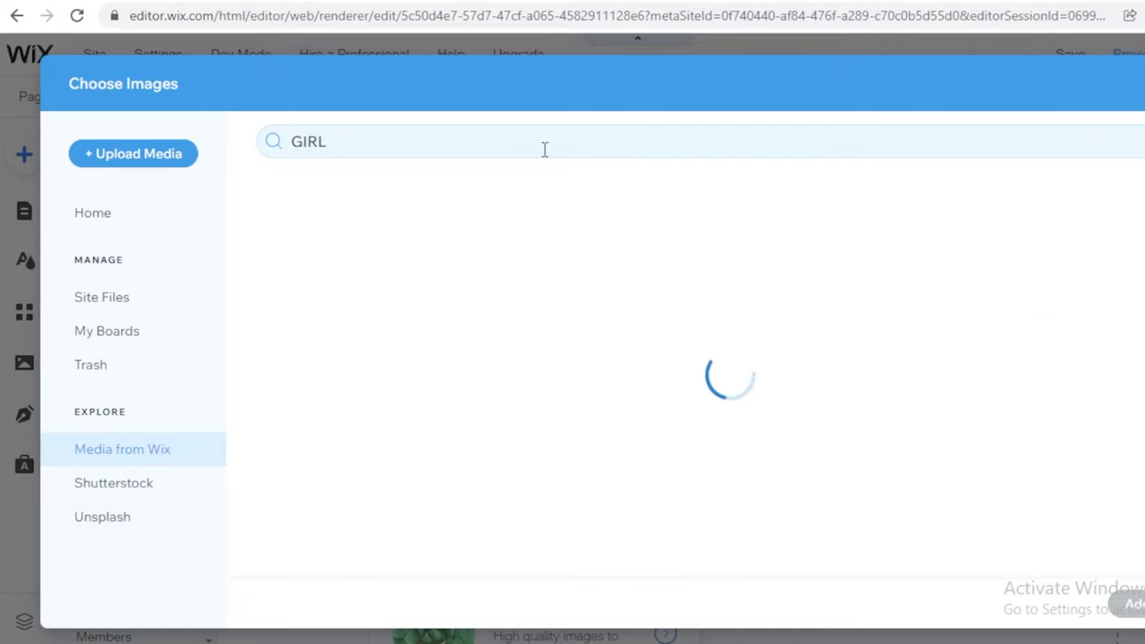
scroll(760, 403, up, 3)
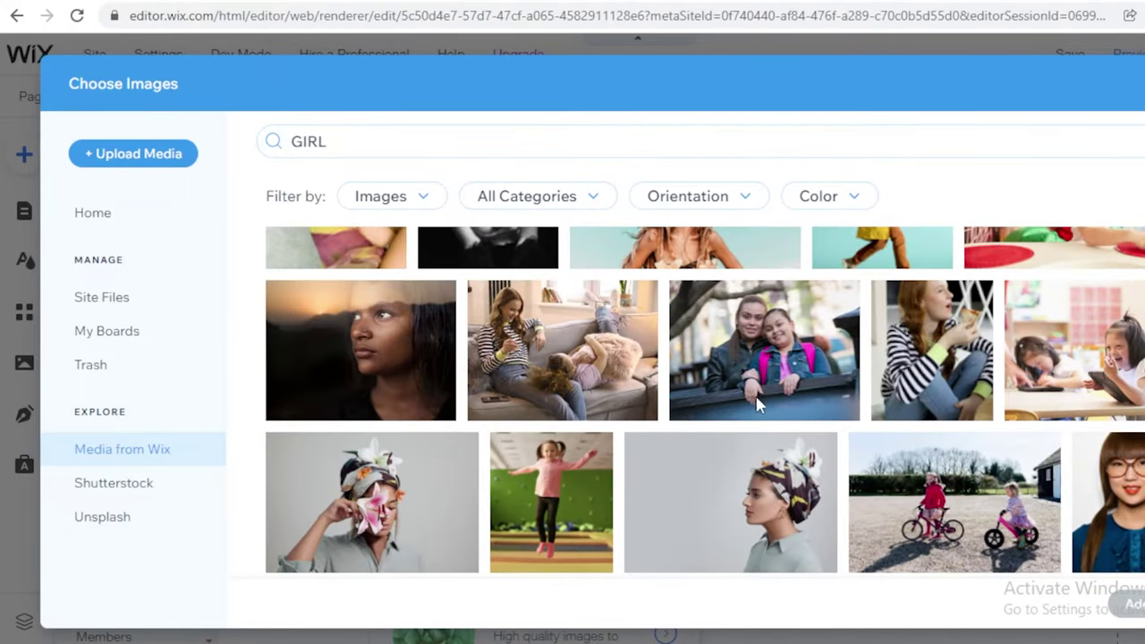
scroll(755, 474, down, 2)
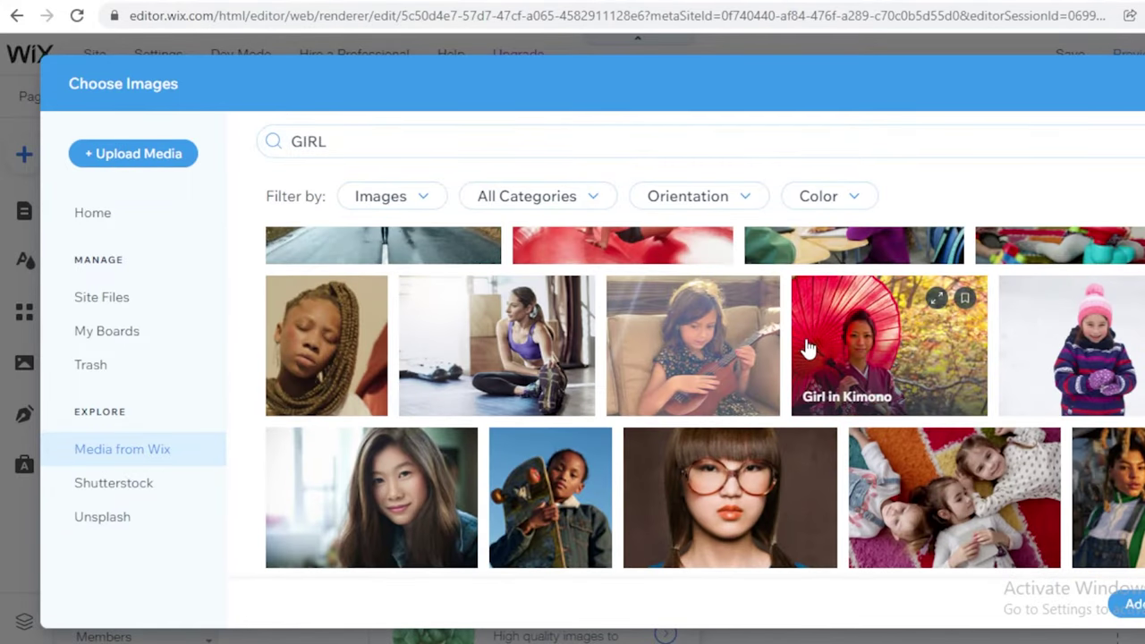
click(807, 348)
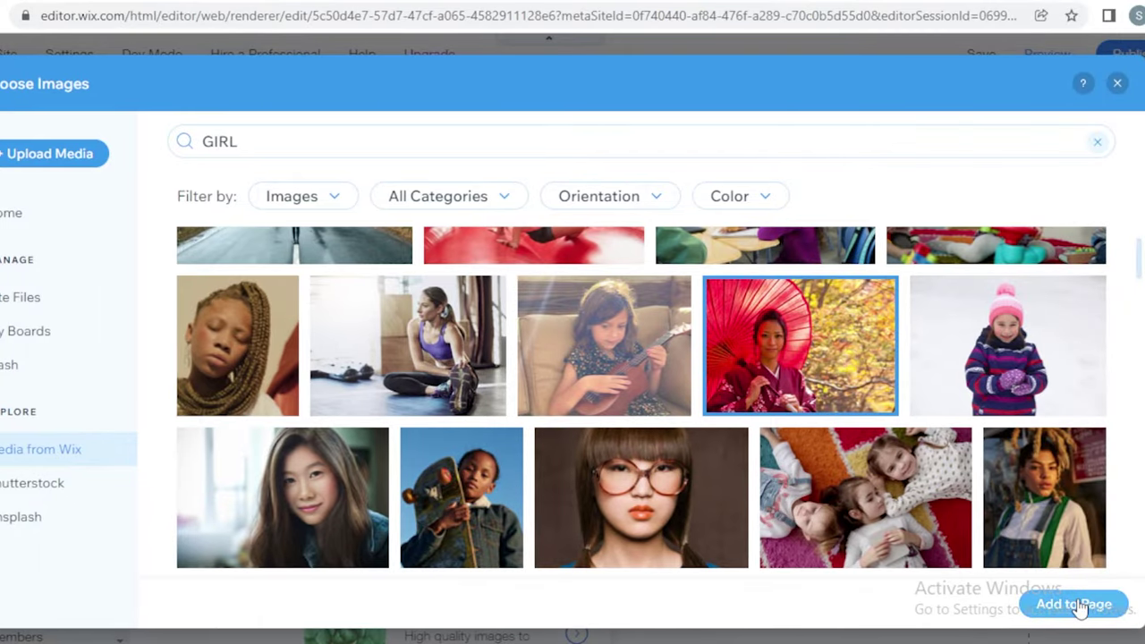
click(1076, 605)
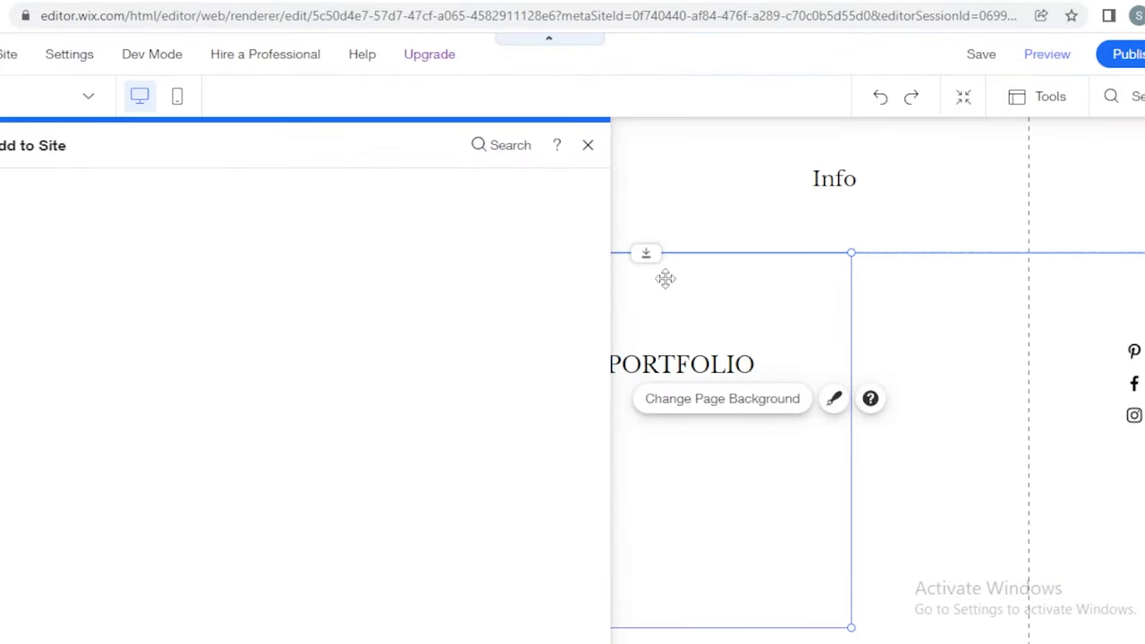
scroll(631, 453, down, 3)
Step: Shrink the kimono photo by dragging its corner handle
scroll(630, 453, up, 3)
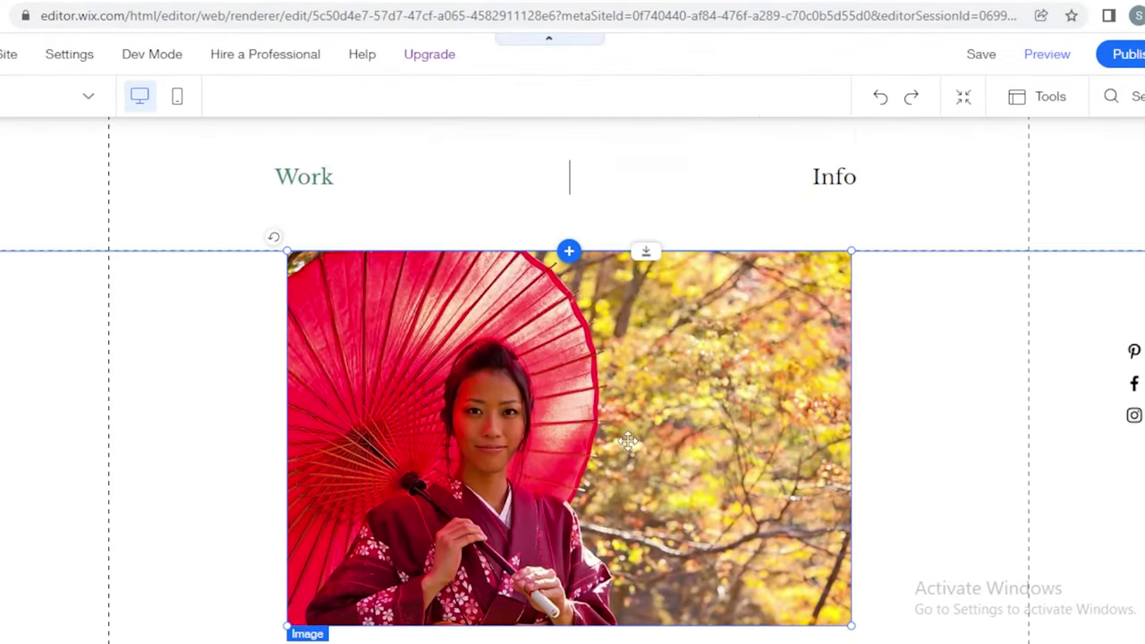
scroll(619, 422, down, 3)
drag(619, 376, 509, 415)
drag(743, 444, 469, 631)
Step: Position the photo centred directly below the WELCOME TO MY PORTFOLIO heading
scroll(570, 419, up, 3)
drag(312, 407, 312, 407)
scroll(312, 407, down, 3)
scroll(312, 293, up, 1)
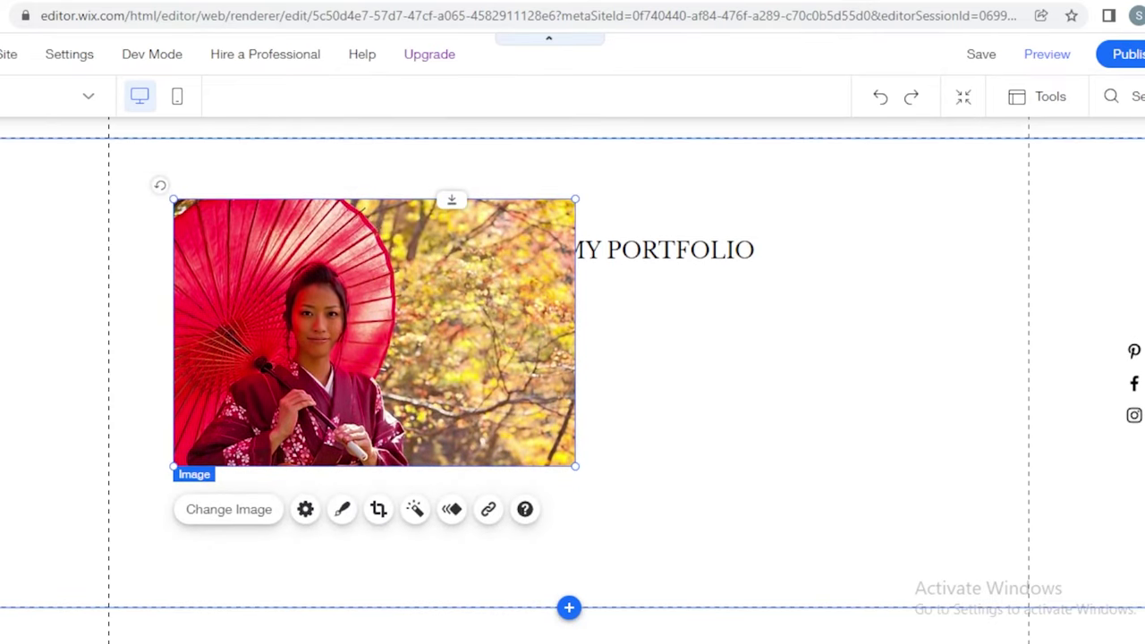
drag(313, 292, 508, 395)
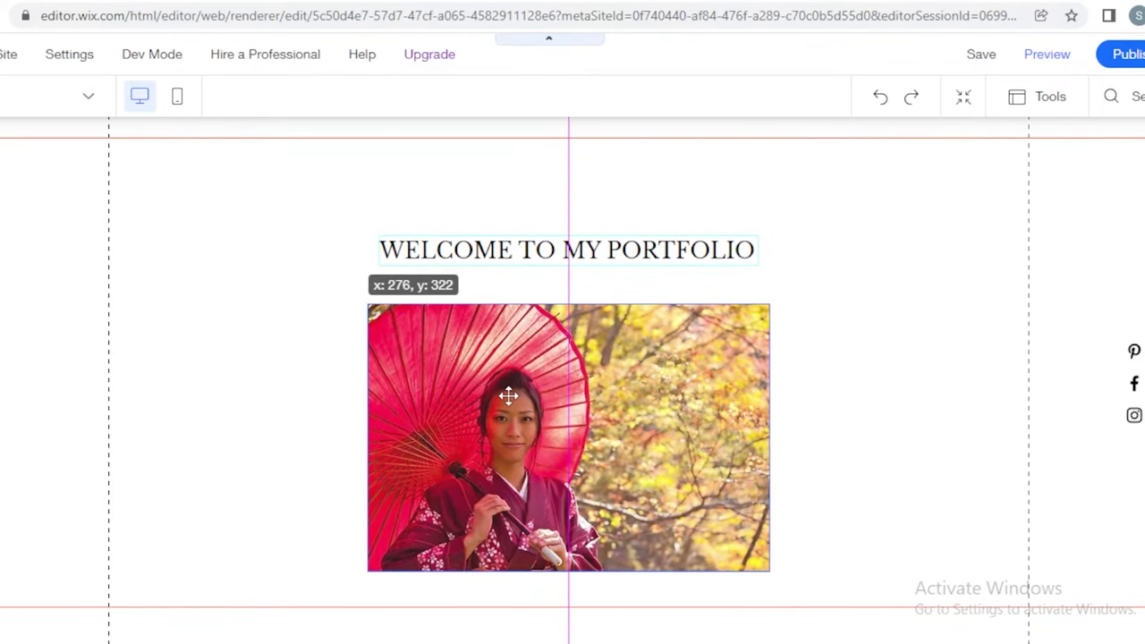
drag(509, 396, 508, 396)
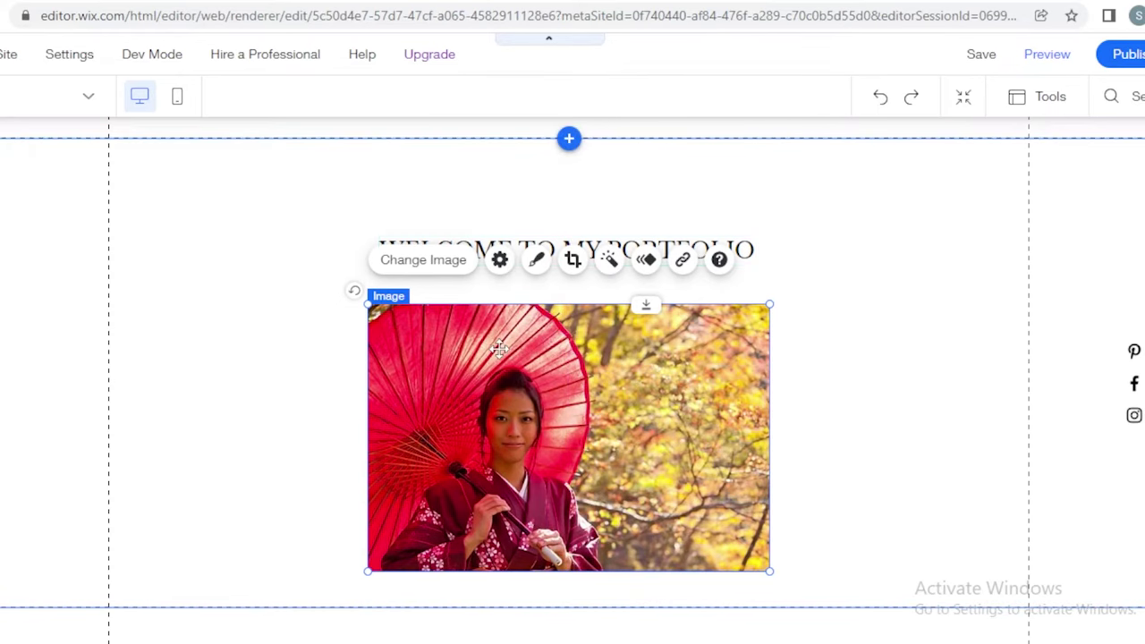
Step: Give the kimono photo a themed frame with a soft shadow, leaving filters unchanged
click(537, 261)
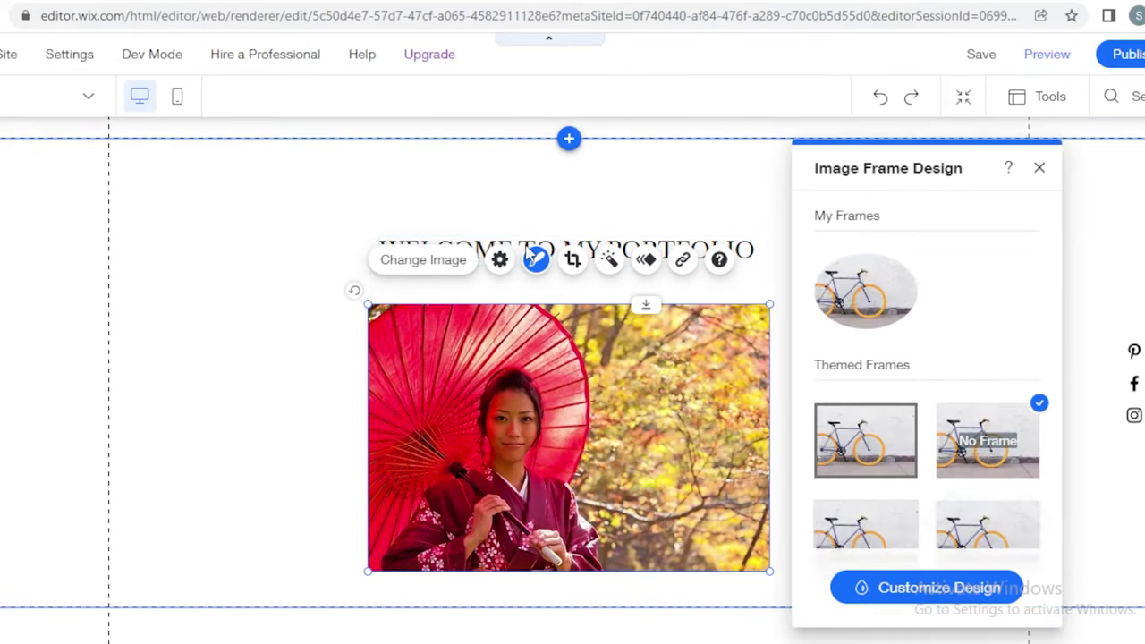
click(830, 297)
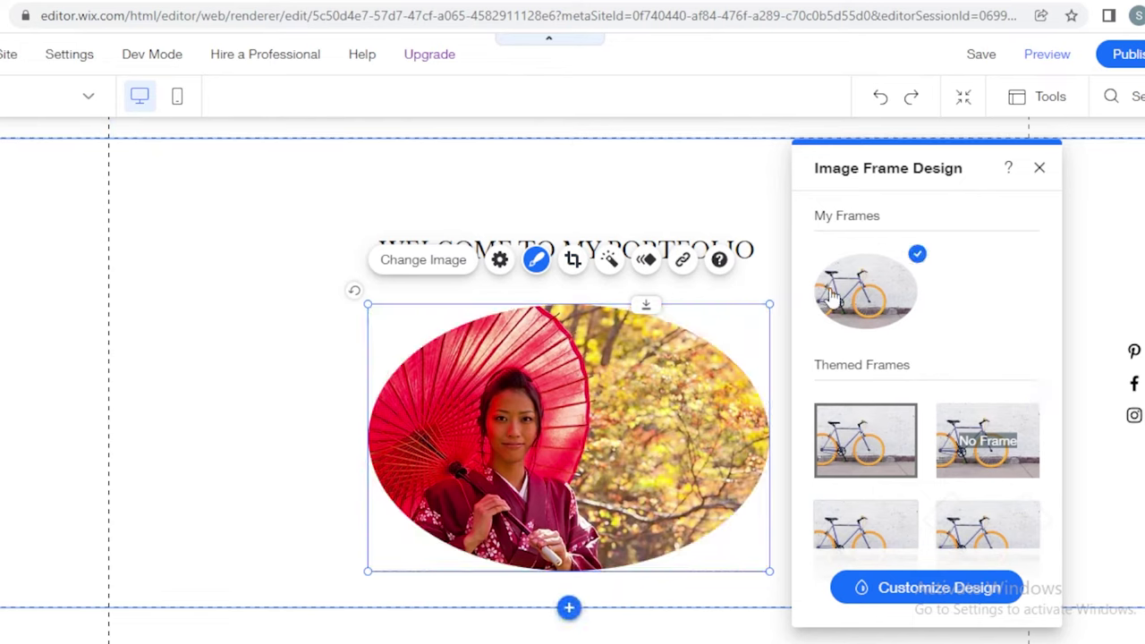
scroll(919, 472, down, 4)
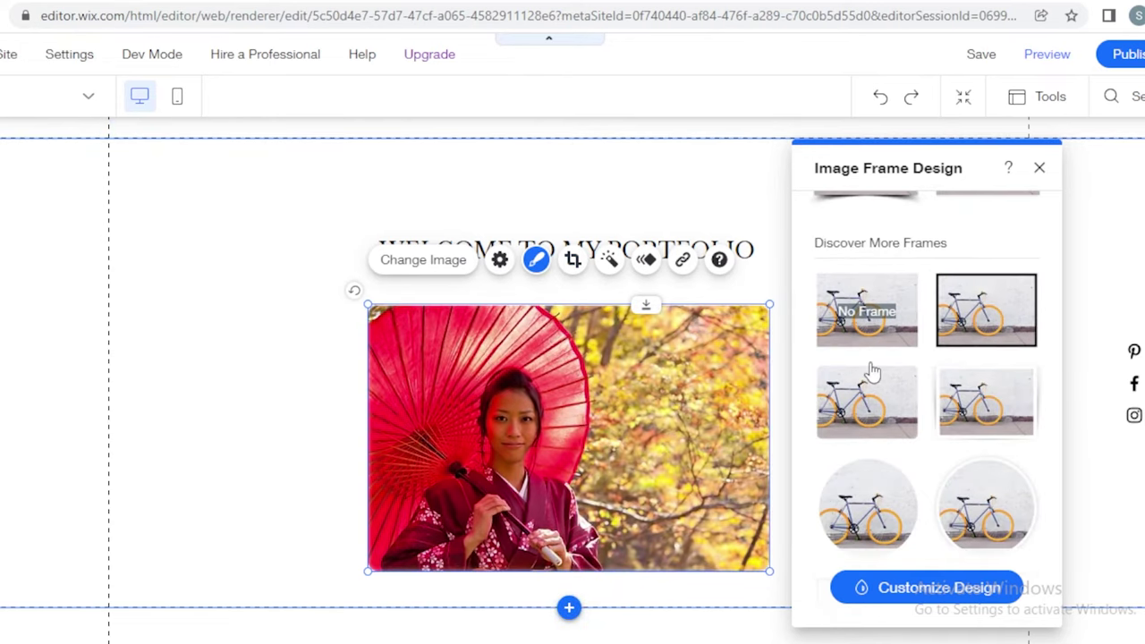
click(880, 402)
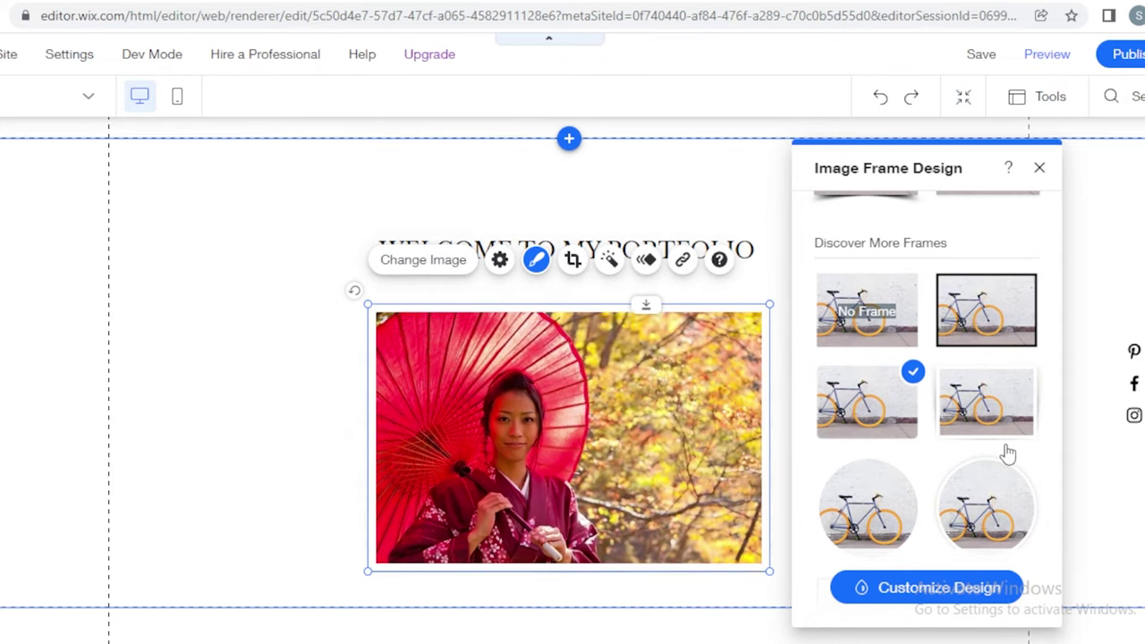
scroll(1004, 455, down, 3)
click(966, 380)
scroll(903, 474, up, 6)
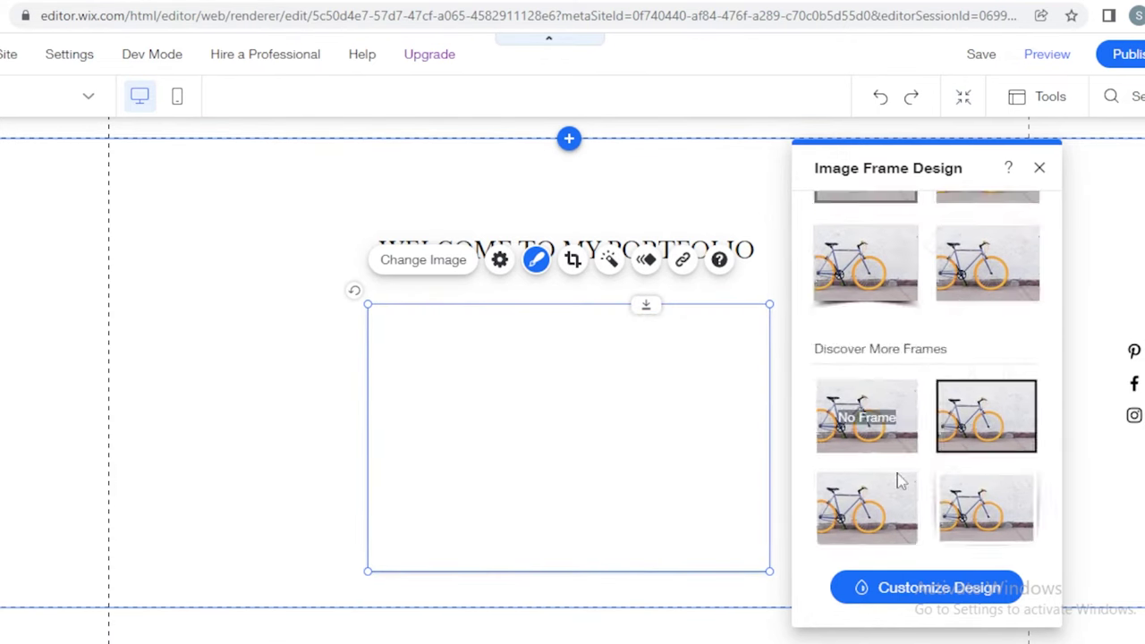
click(918, 463)
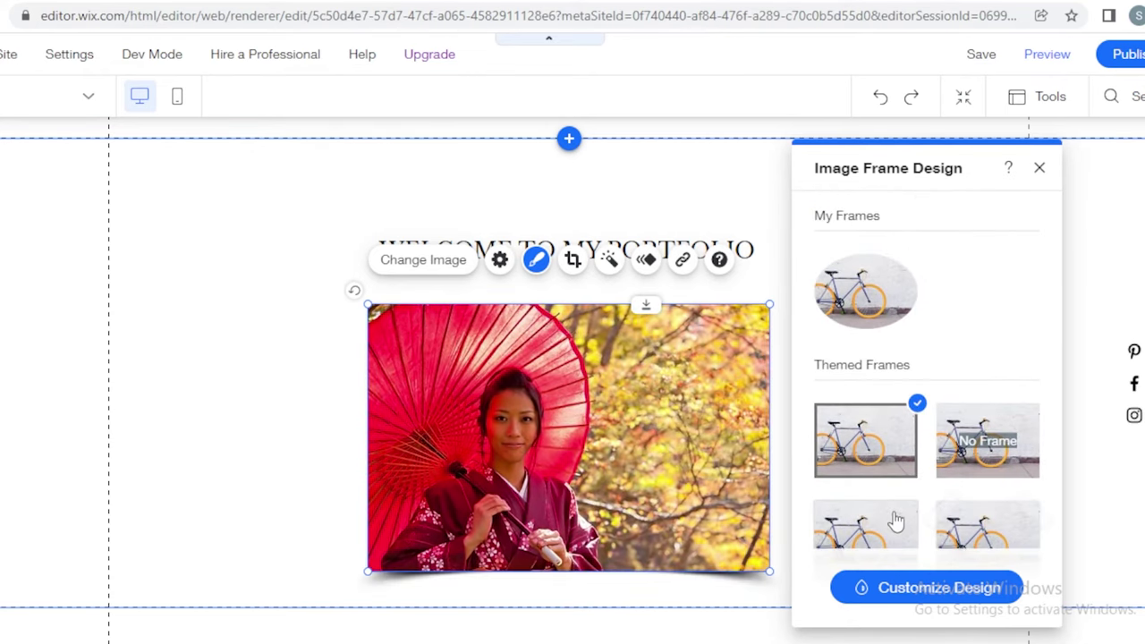
click(897, 523)
click(1037, 170)
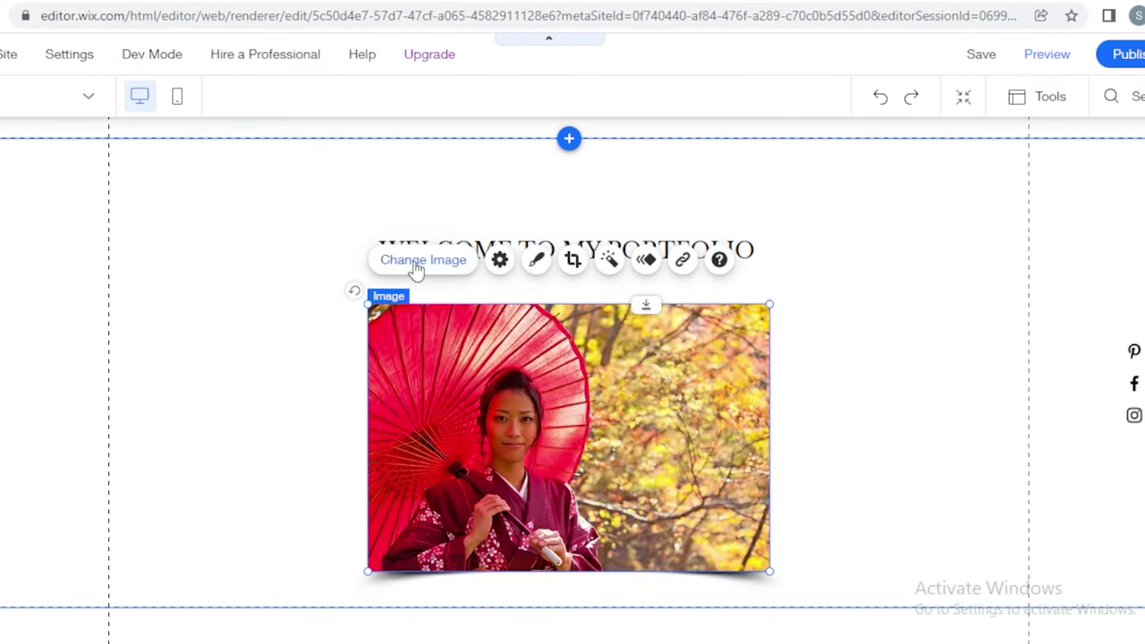
click(611, 261)
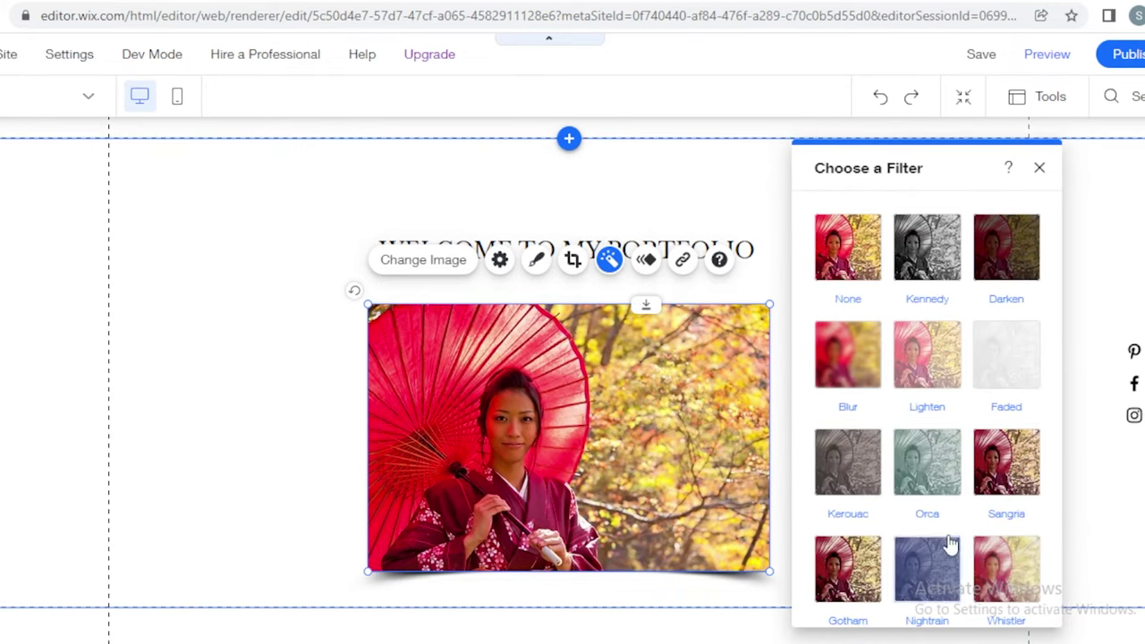
click(1039, 168)
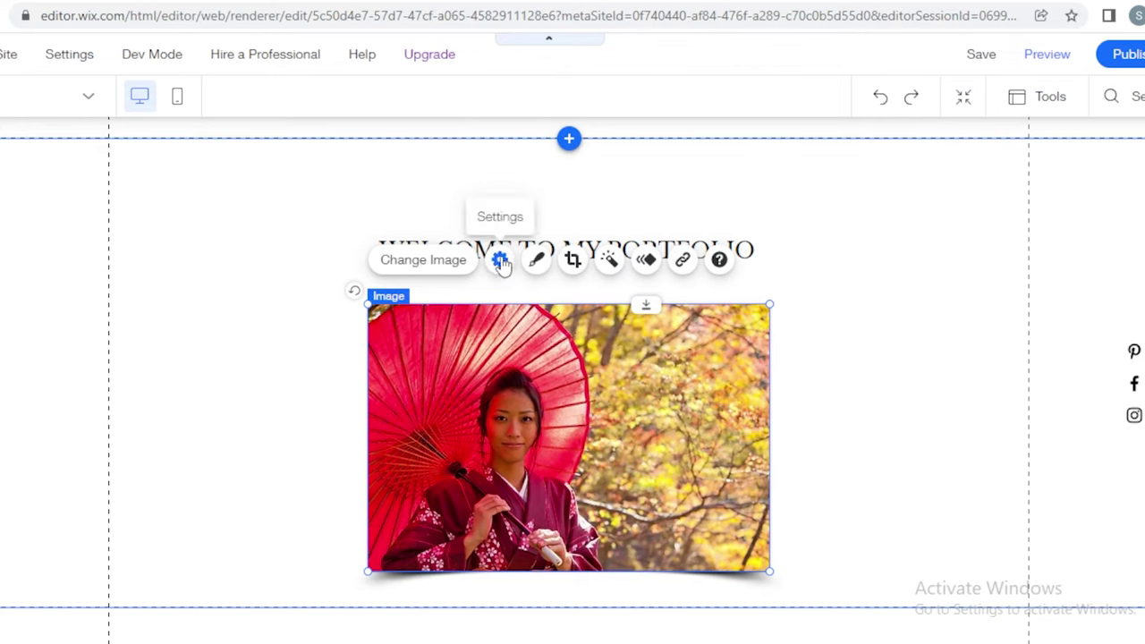
Step: In the photo's Settings, link it to the Info page opening in the current window
click(500, 262)
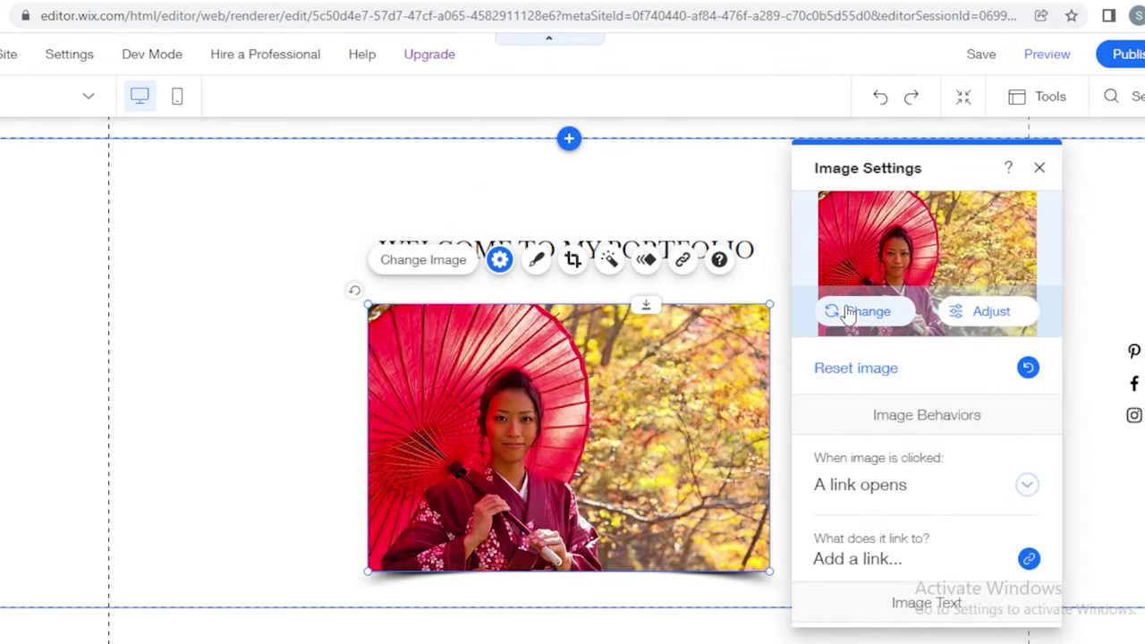
scroll(917, 483, down, 2)
scroll(916, 478, down, 2)
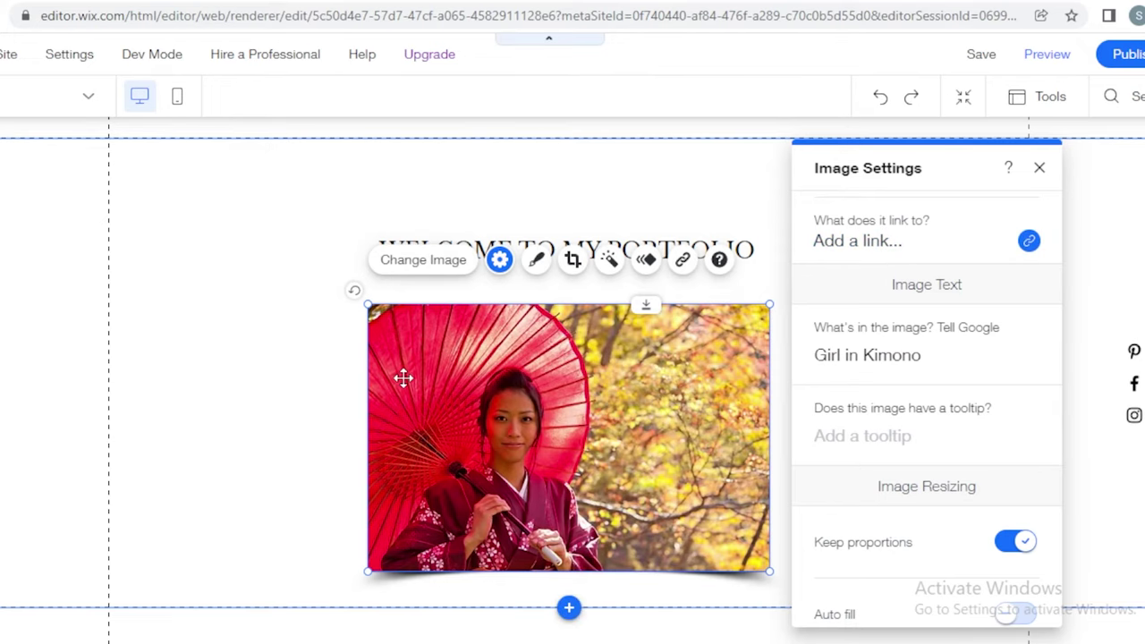
scroll(519, 402, up, 2)
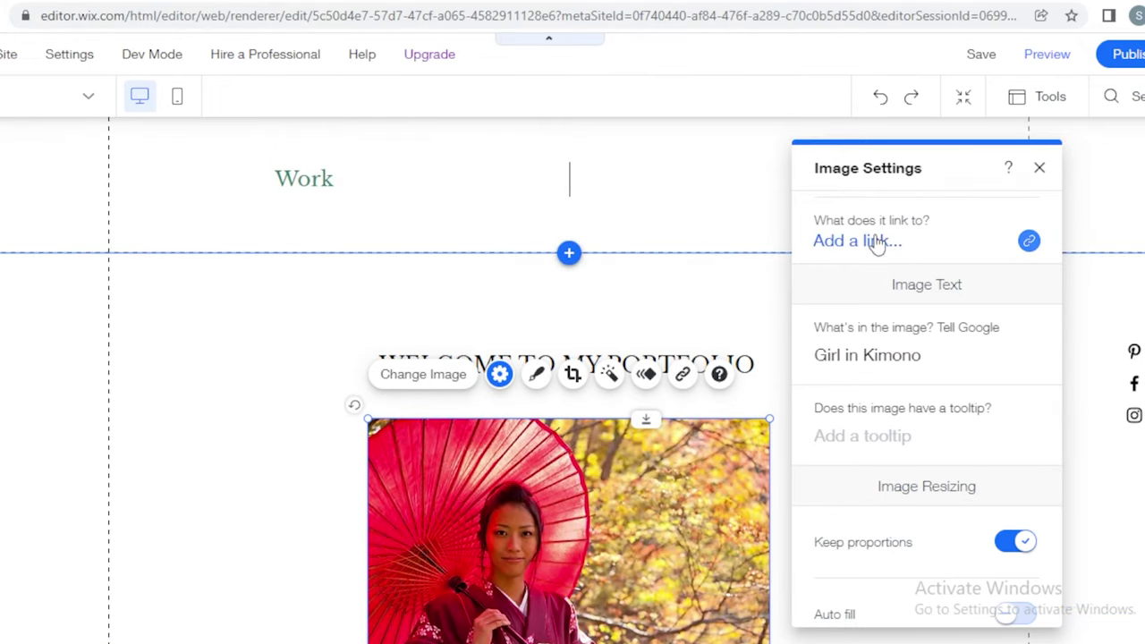
scroll(945, 442, down, 3)
scroll(913, 406, up, 3)
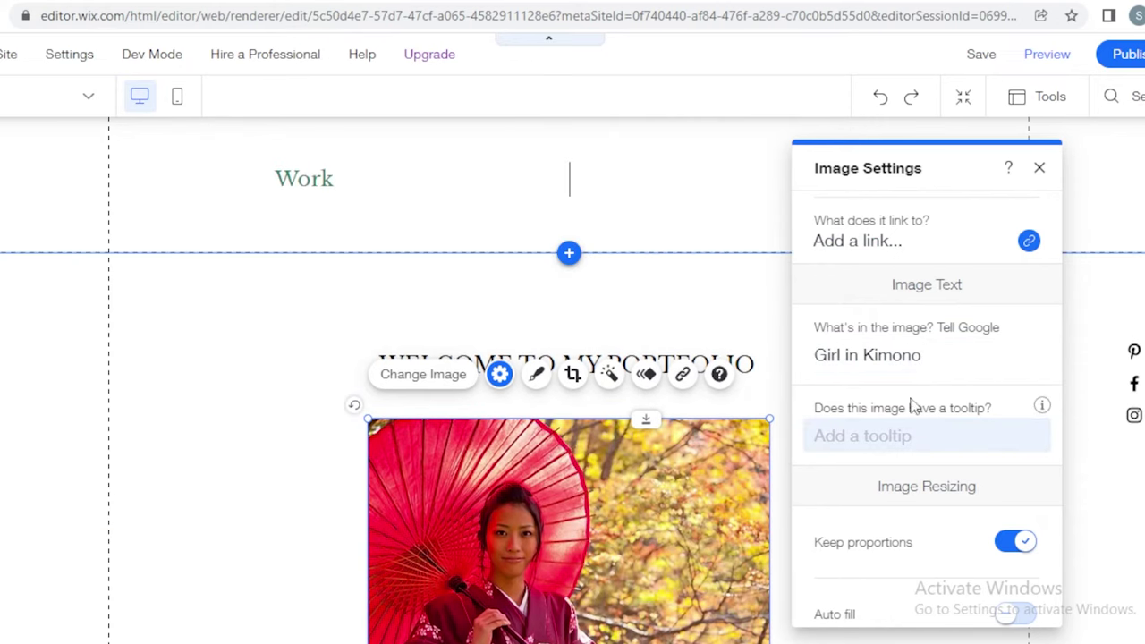
scroll(987, 298, down, 3)
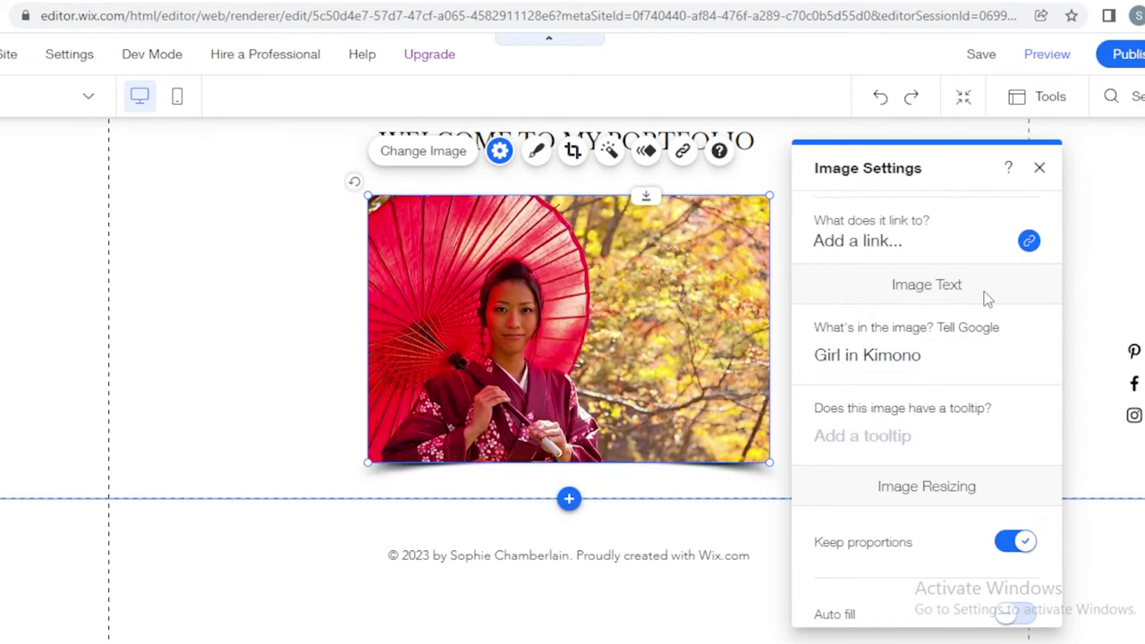
click(1029, 242)
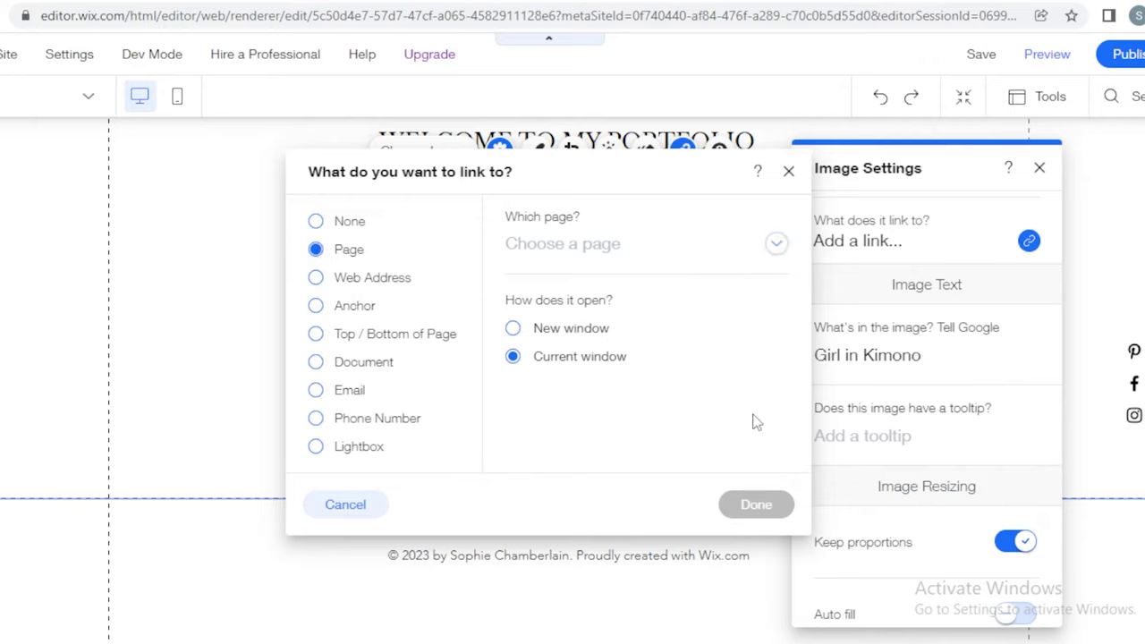
click(572, 240)
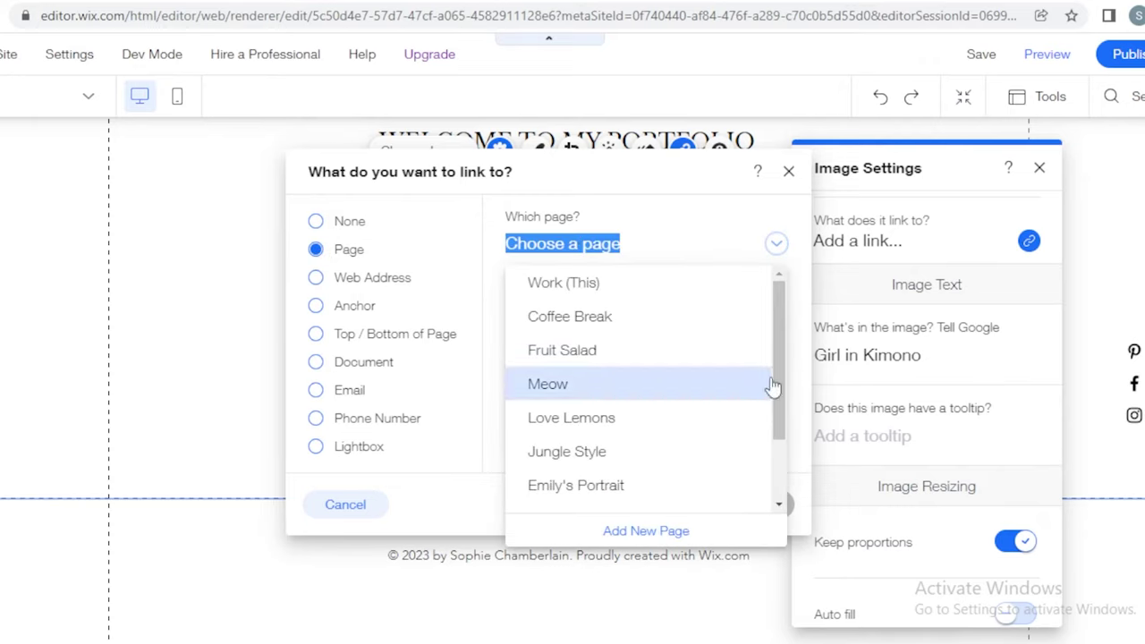
drag(784, 378, 784, 514)
click(622, 503)
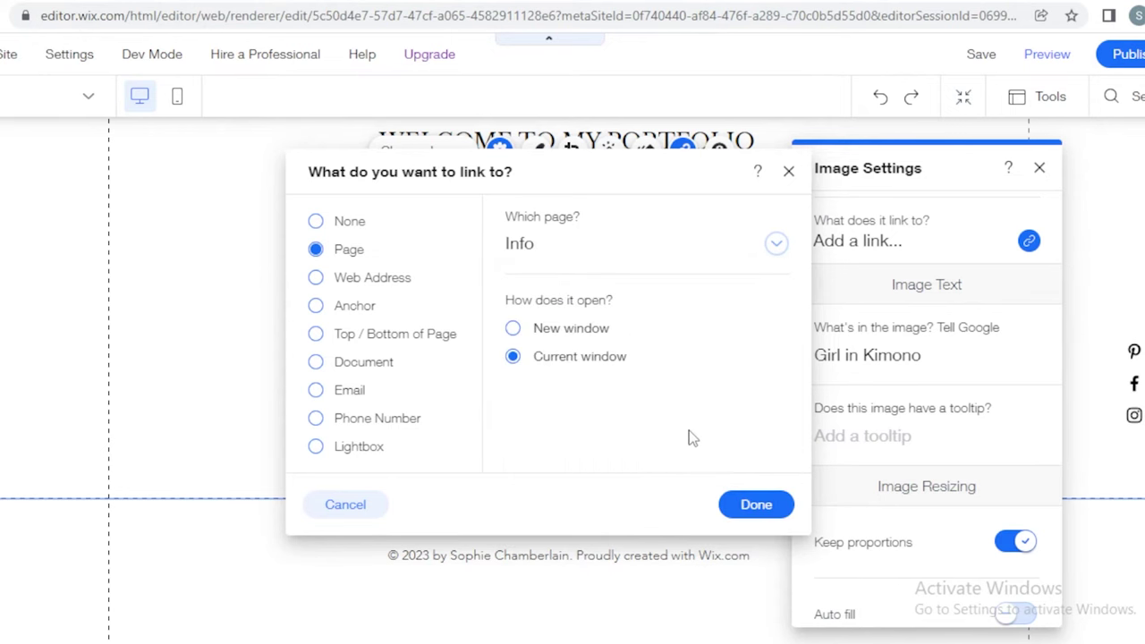
click(776, 505)
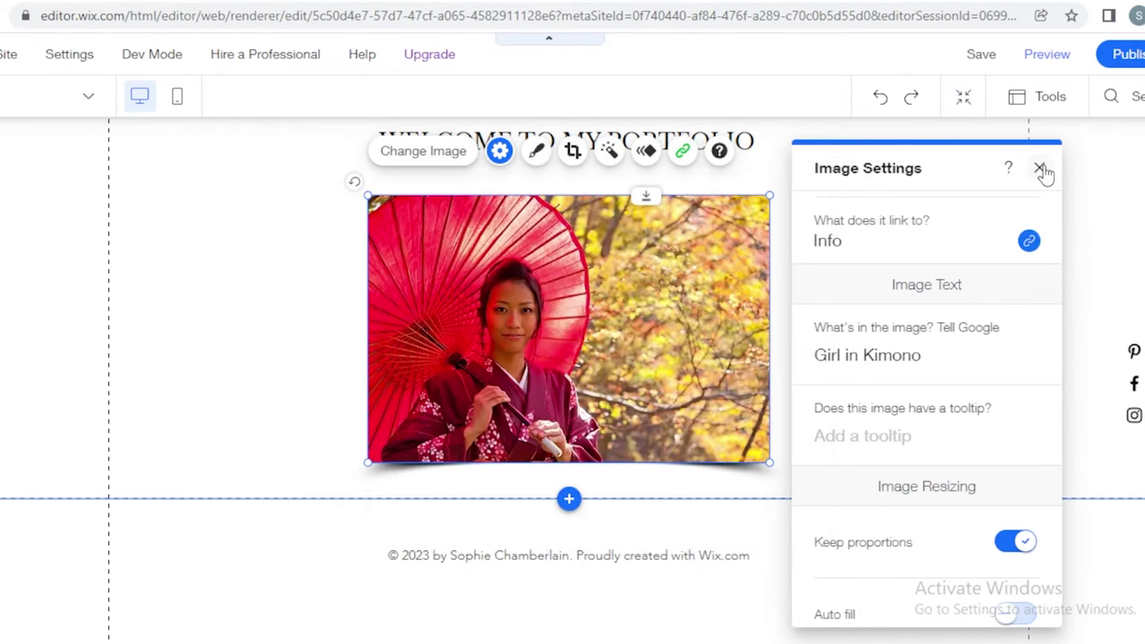
click(1040, 169)
click(258, 296)
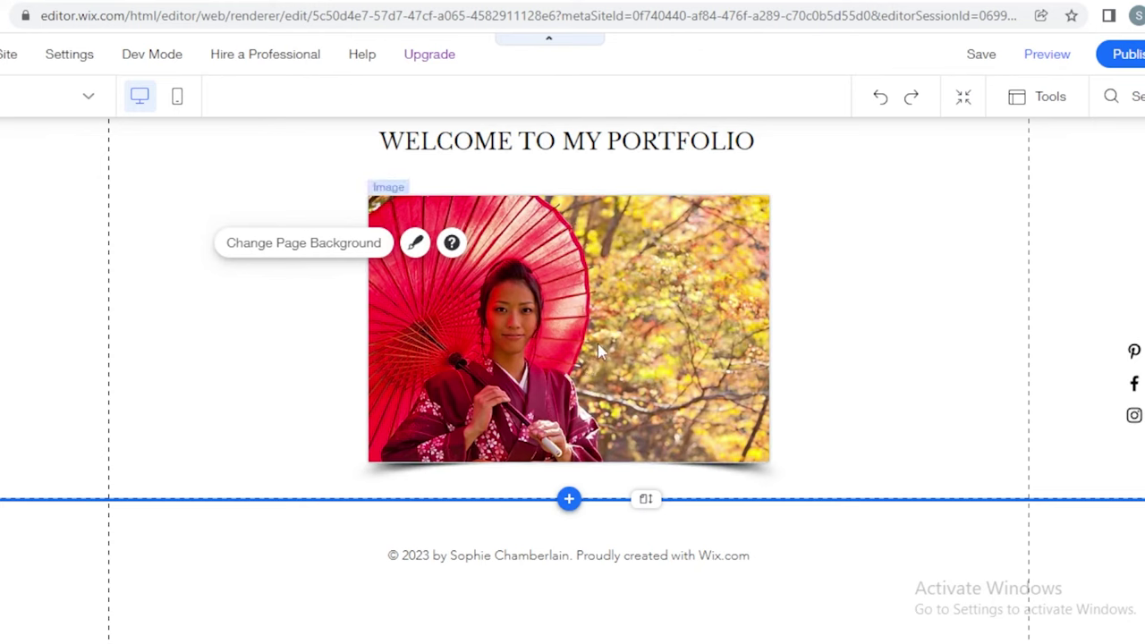
scroll(594, 347, up, 3)
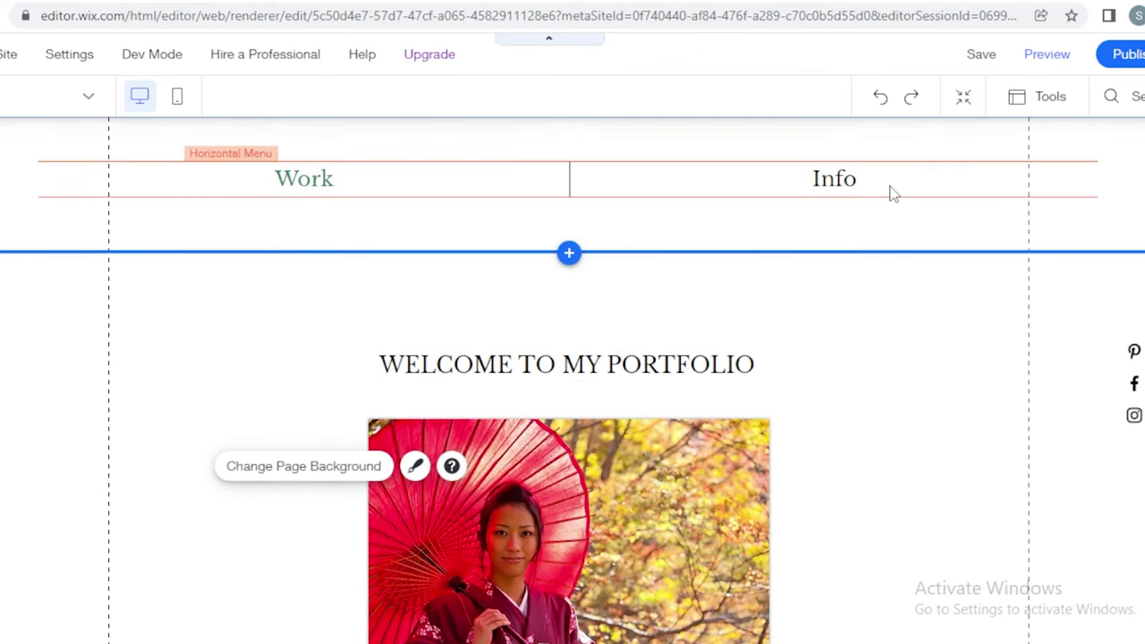
scroll(19, 445, down, 3)
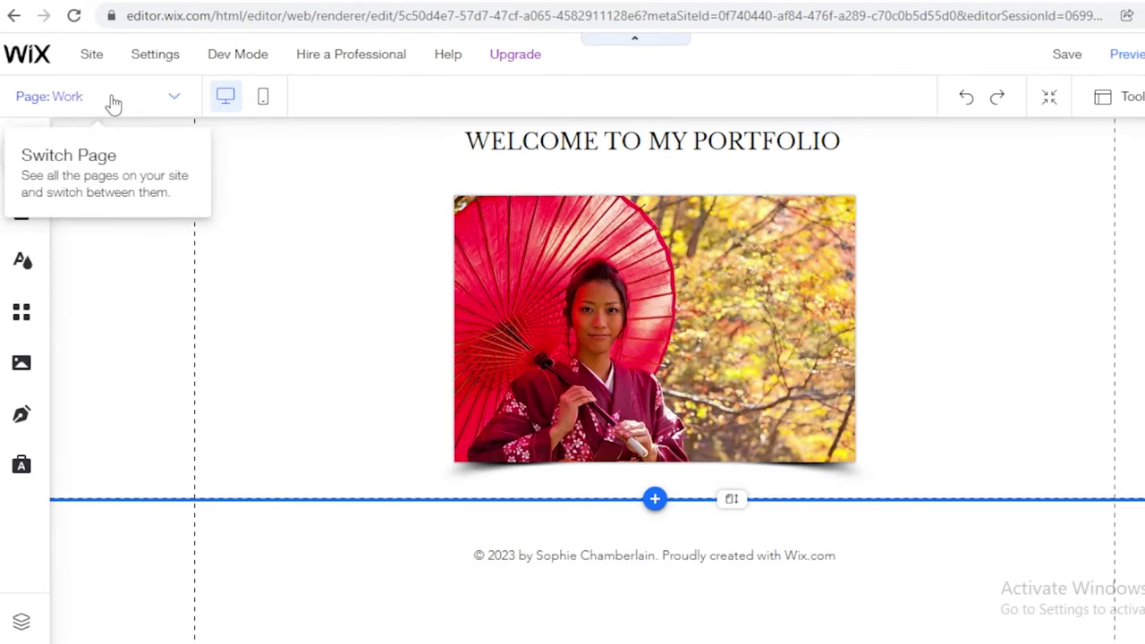
click(25, 95)
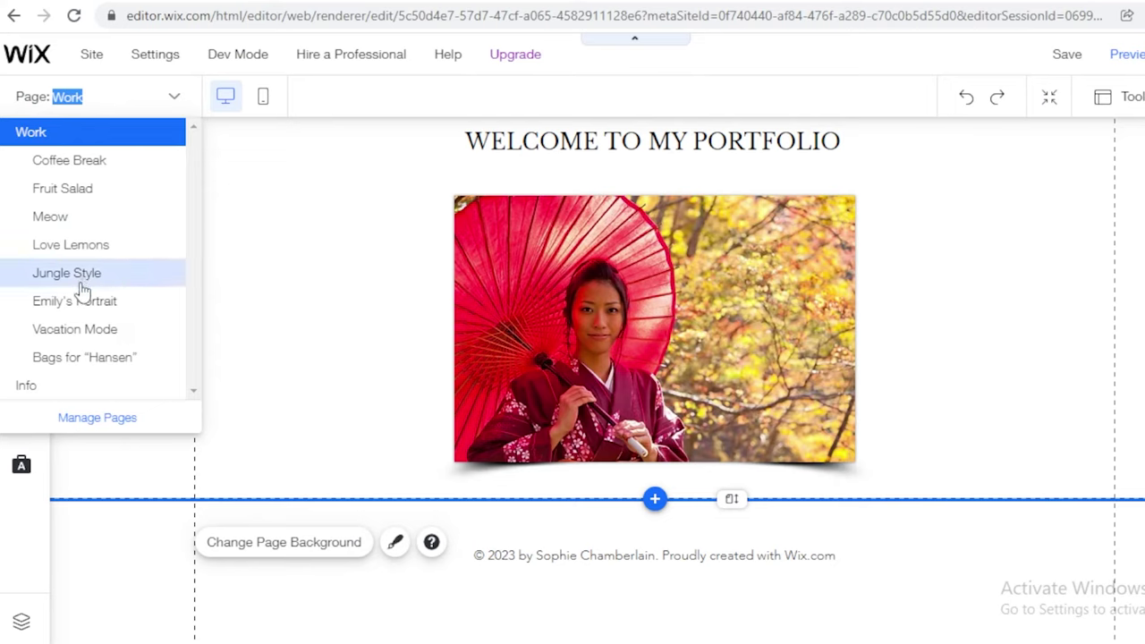
click(77, 141)
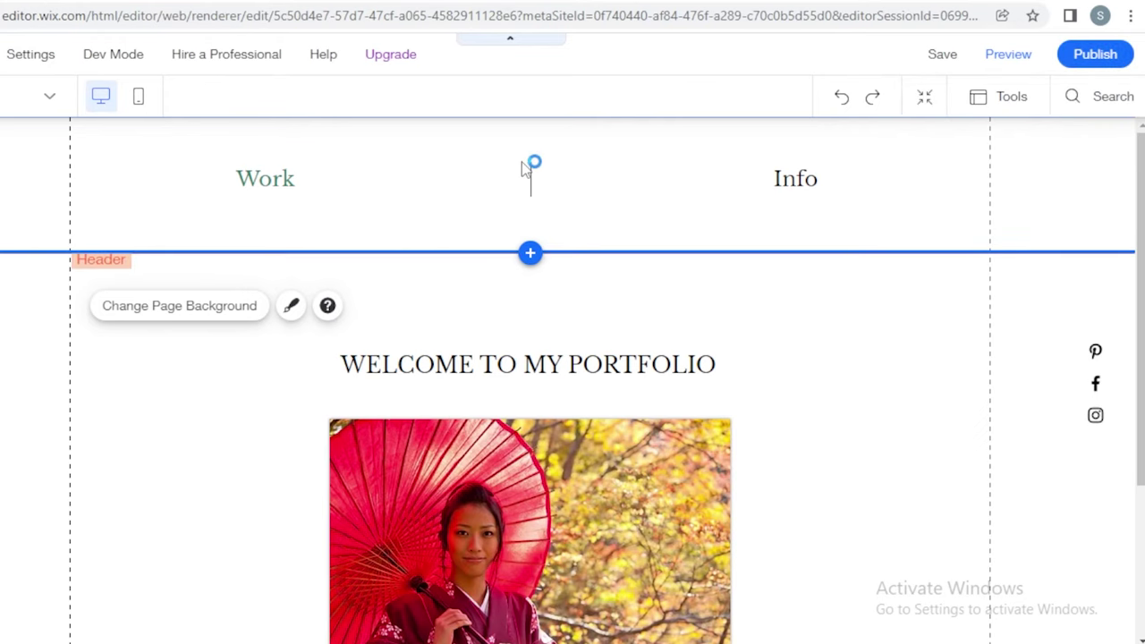
Step: Replace my-site with the chosen site name in the free wixsite.com address and save
click(1096, 55)
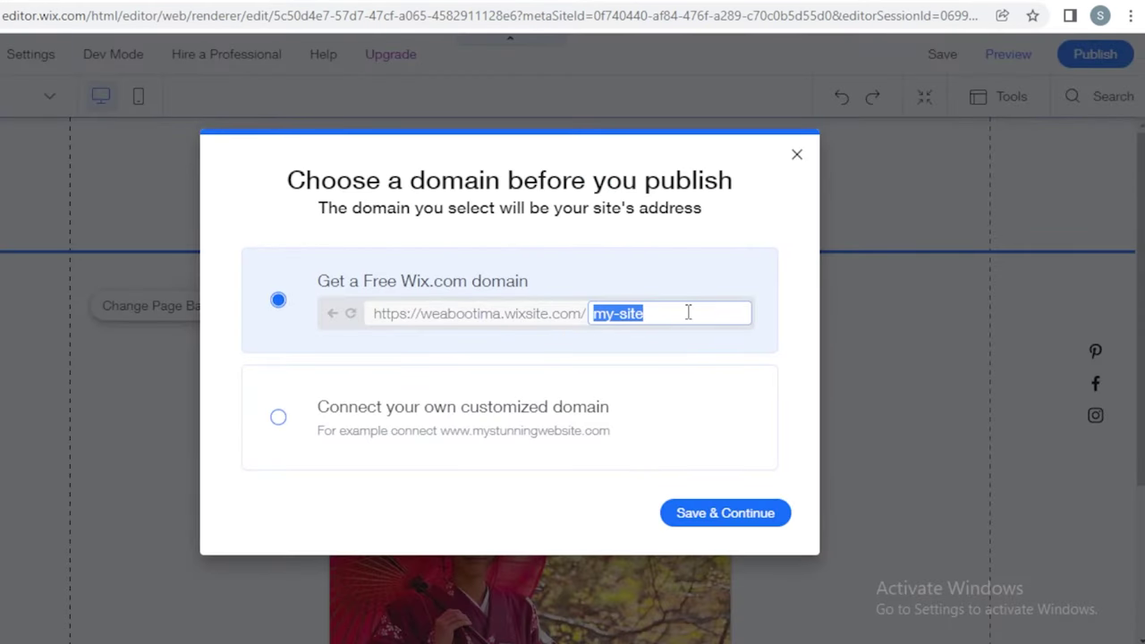
key(BackSpace)
text(J)
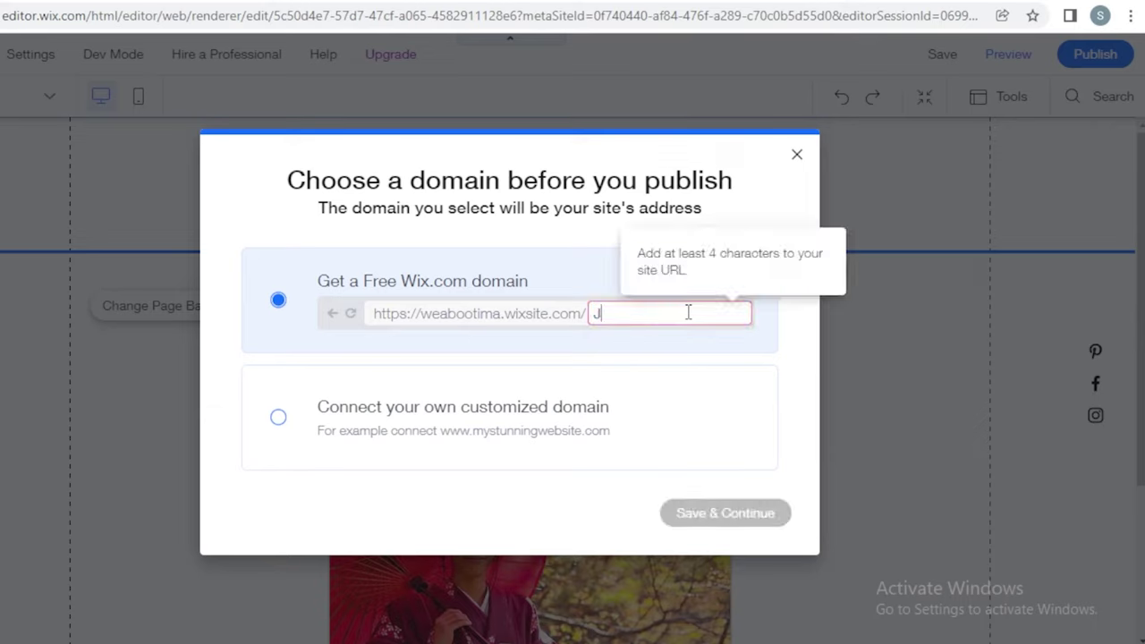
text(Sanesportfolio001)
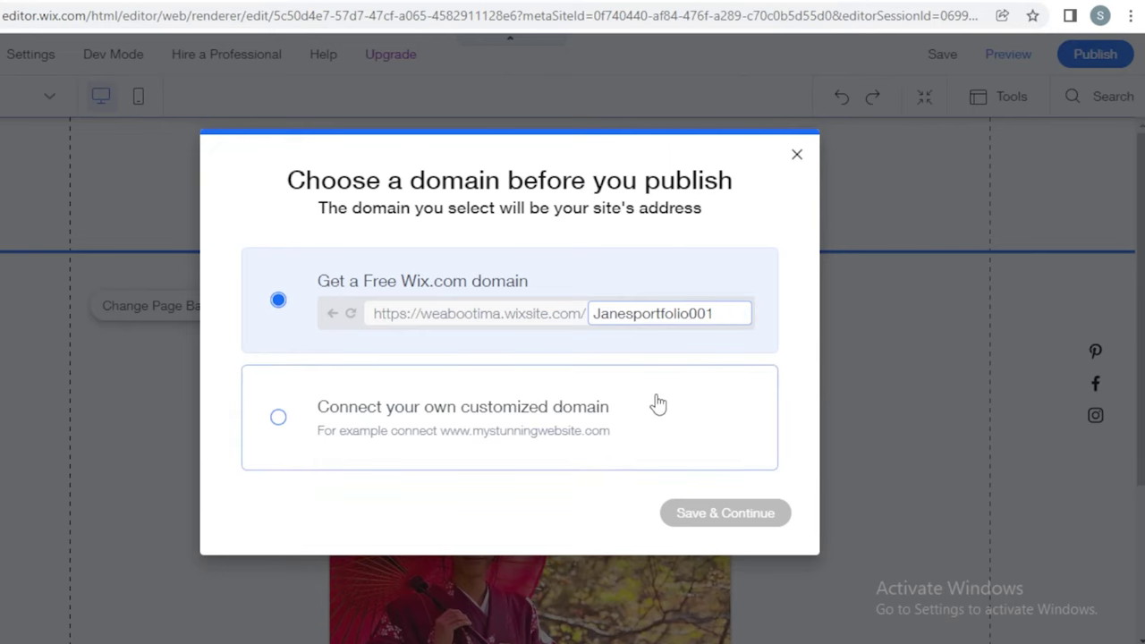
click(715, 513)
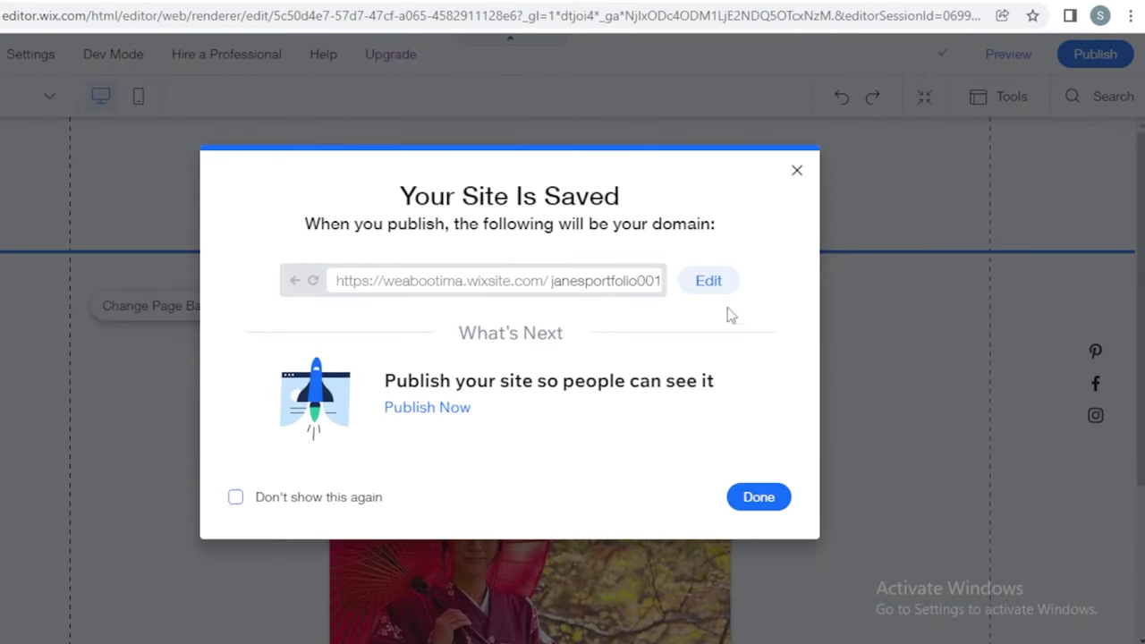
Step: Publish the saved site now and open its live wixsite.com address
click(424, 411)
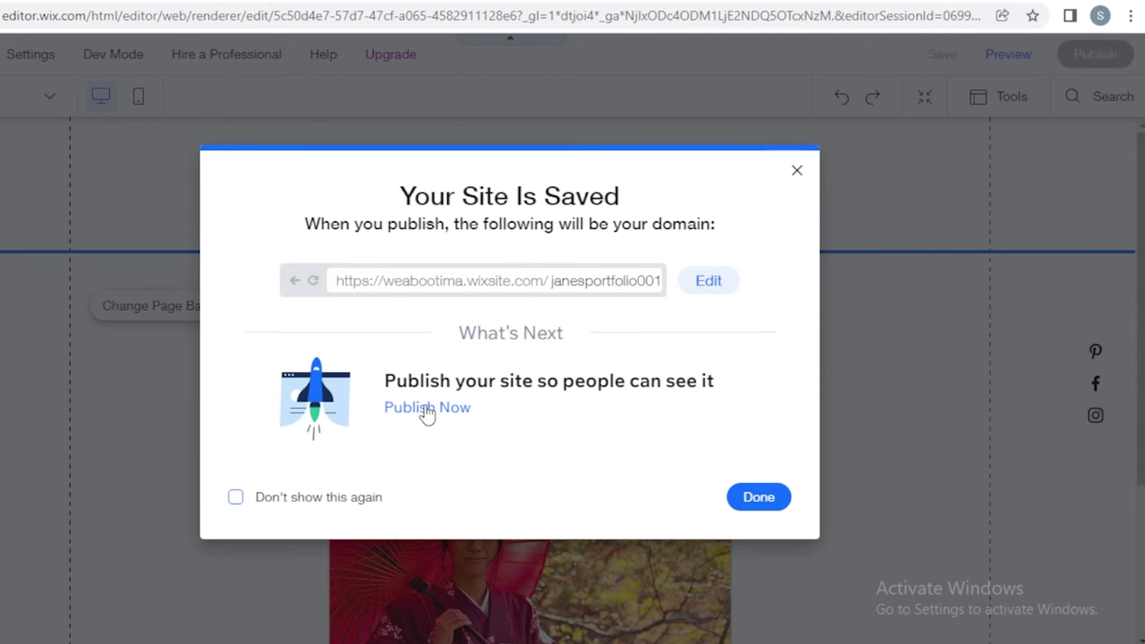
click(427, 409)
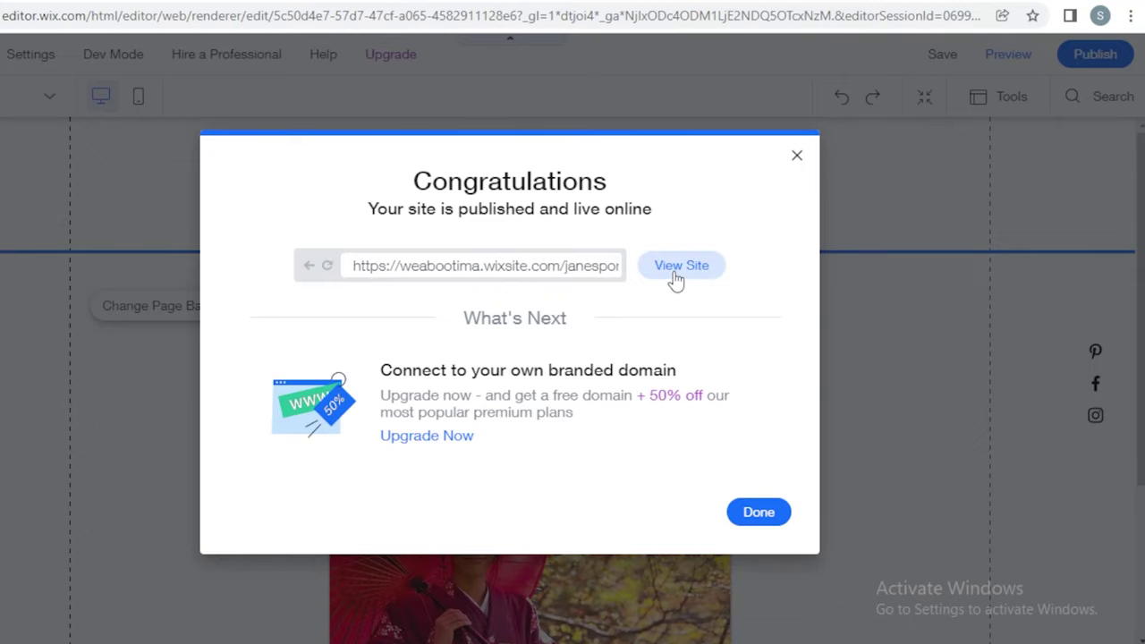
click(675, 273)
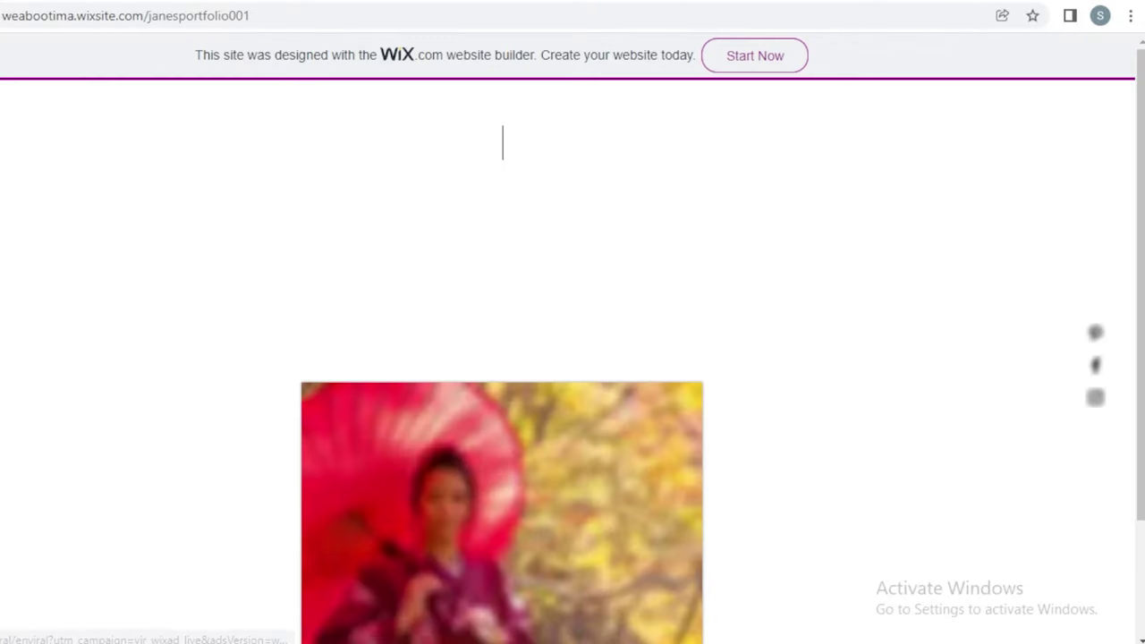
scroll(721, 379, down, 2)
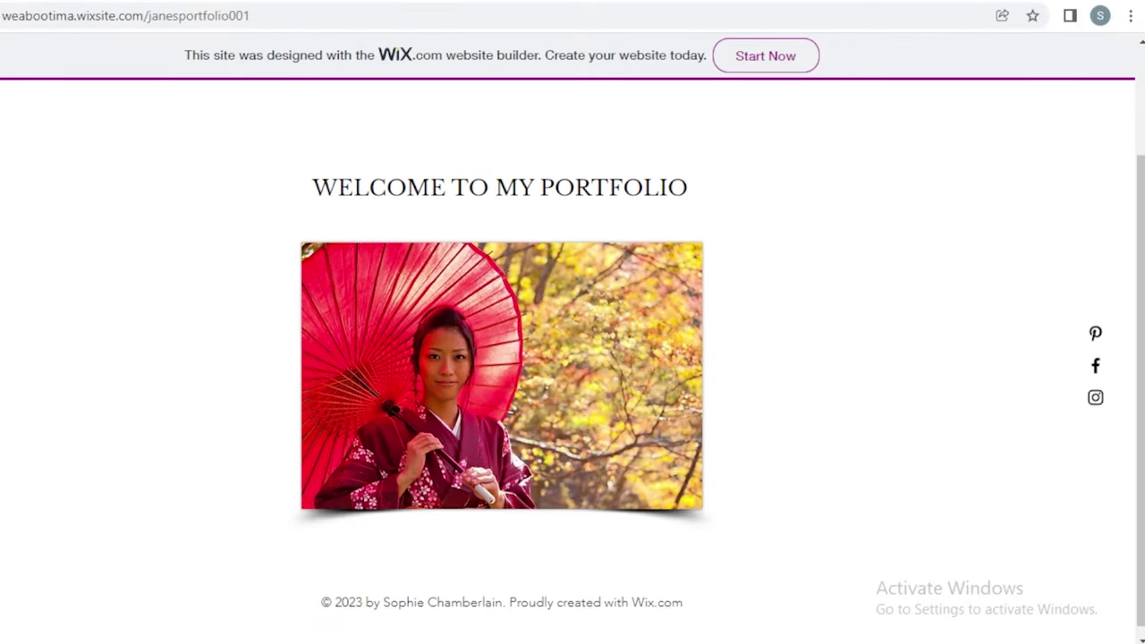
scroll(721, 444, up, 2)
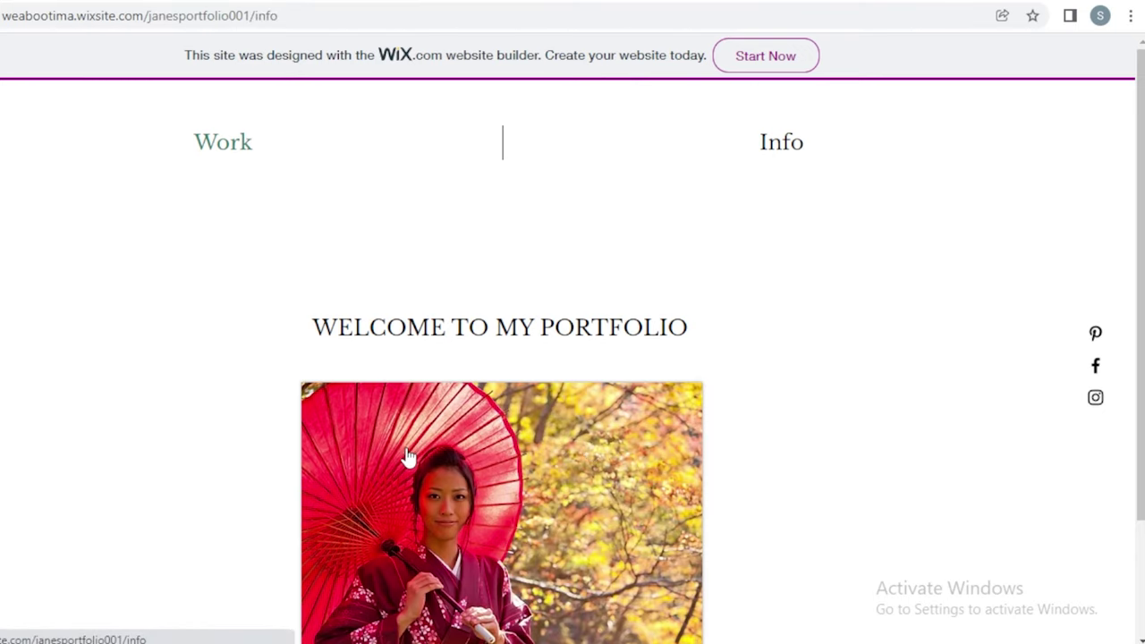
scroll(507, 206, down, 15)
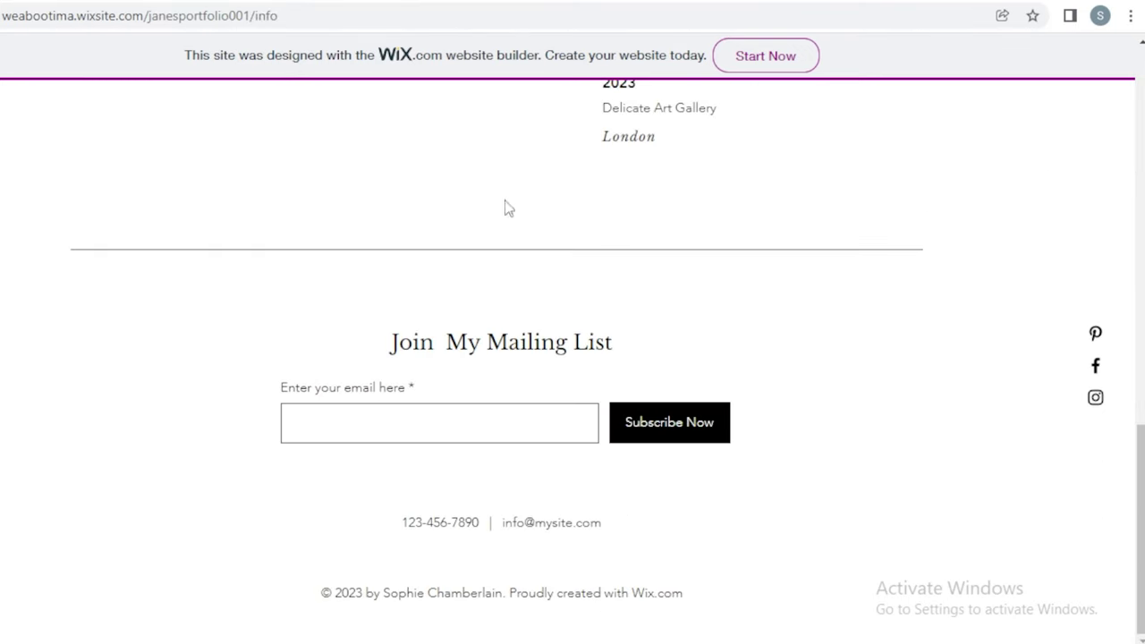
scroll(560, 322, up, 15)
click(766, 55)
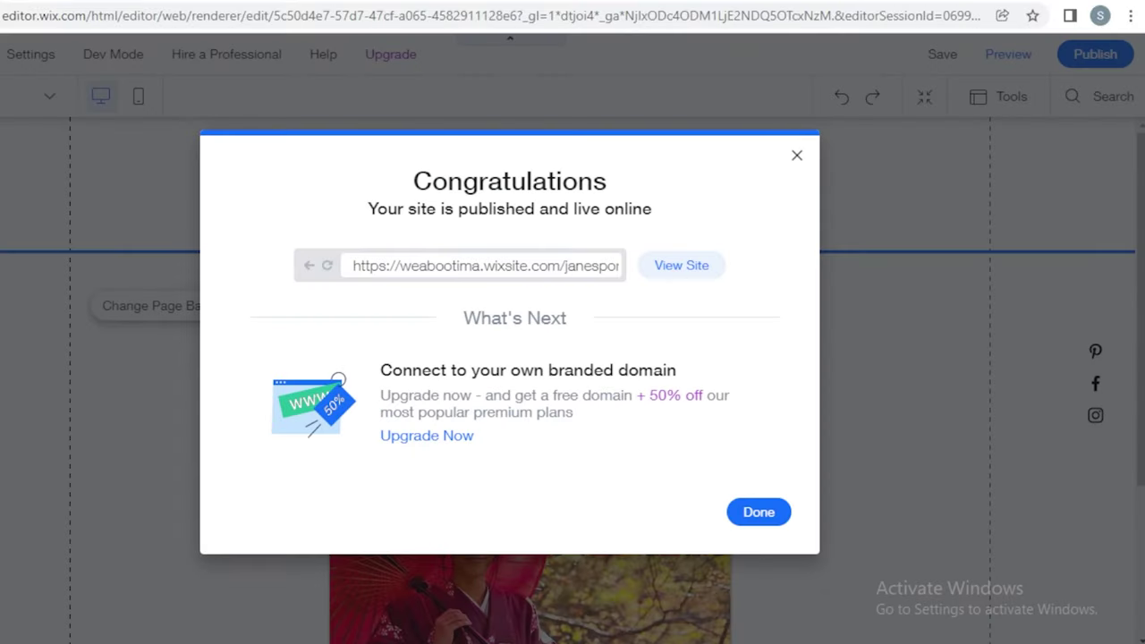
Step: Close the Congratulations publish confirmation with Done
click(797, 157)
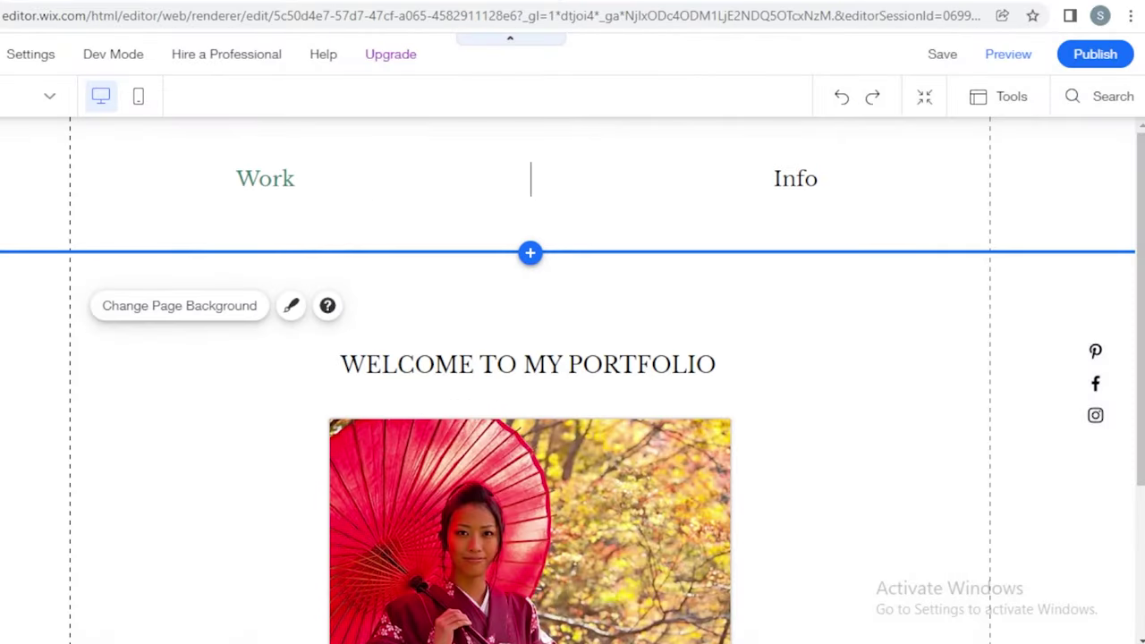